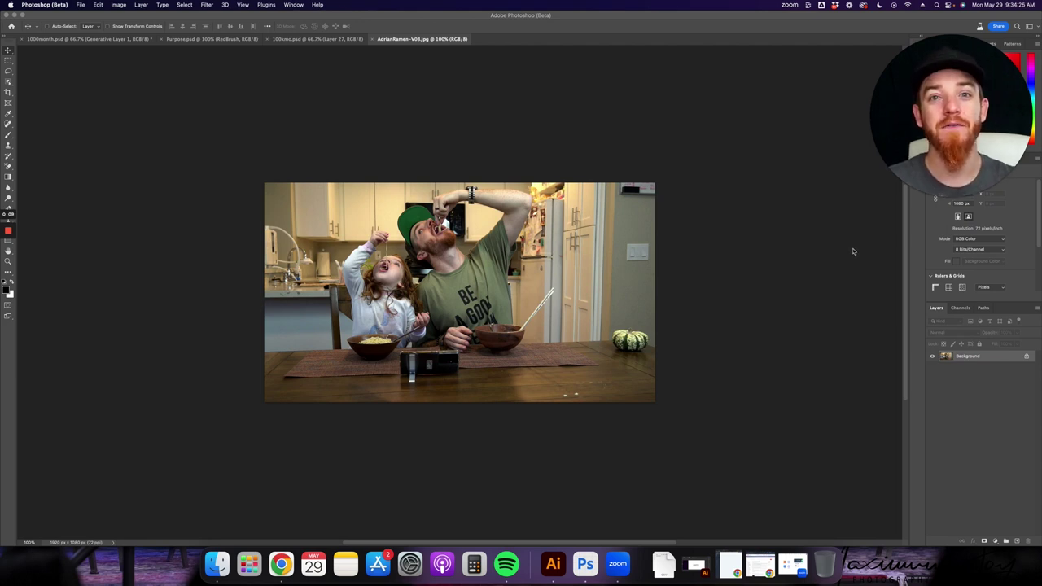
Check the installed beta apps in Creative Cloud, then browse the lasso tool variants.
{"action": "left_click", "coordinate": [861, 5]}
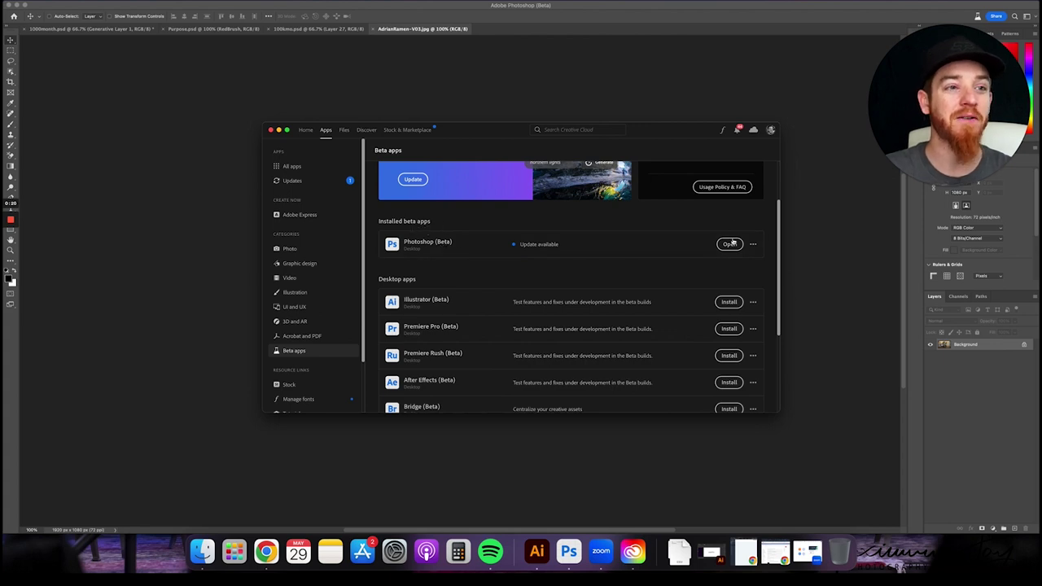
{"action": "left_click", "coordinate": [278, 130]}
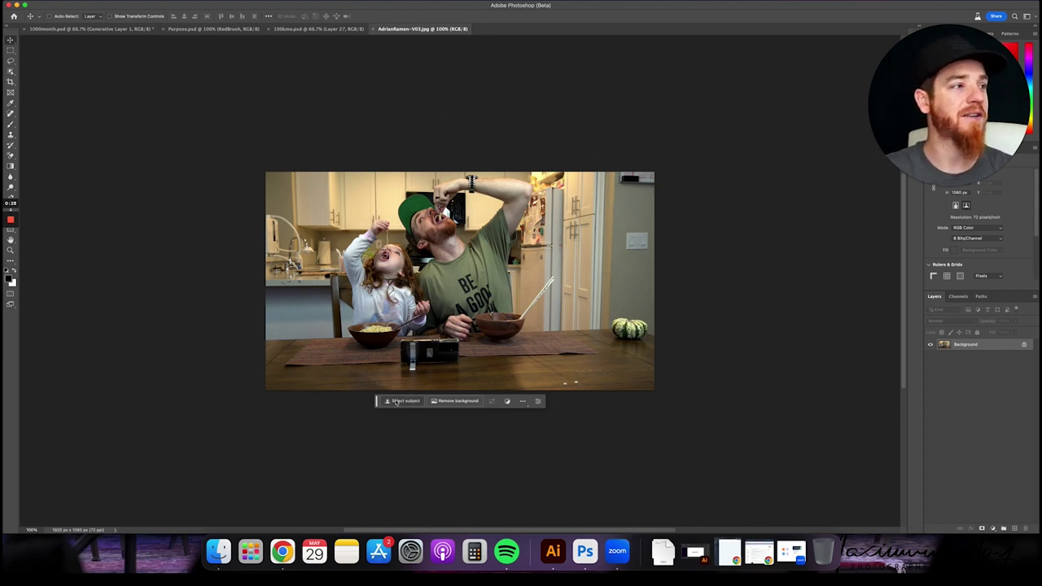
{"action": "left_click", "coordinate": [11, 62]}
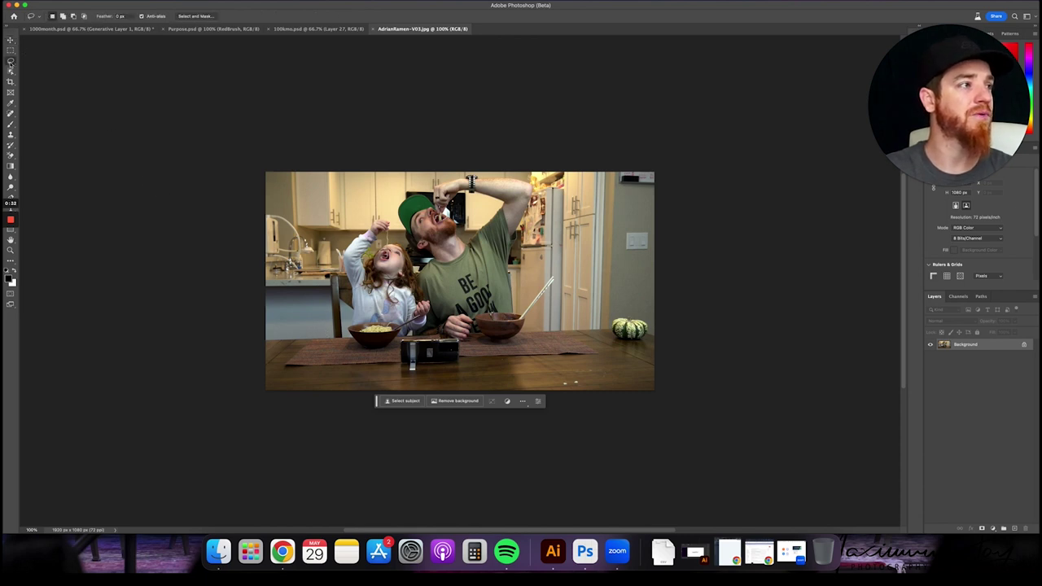
{"action": "left_click", "coordinate": [11, 62]}
{"action": "left_click", "coordinate": [40, 62]}
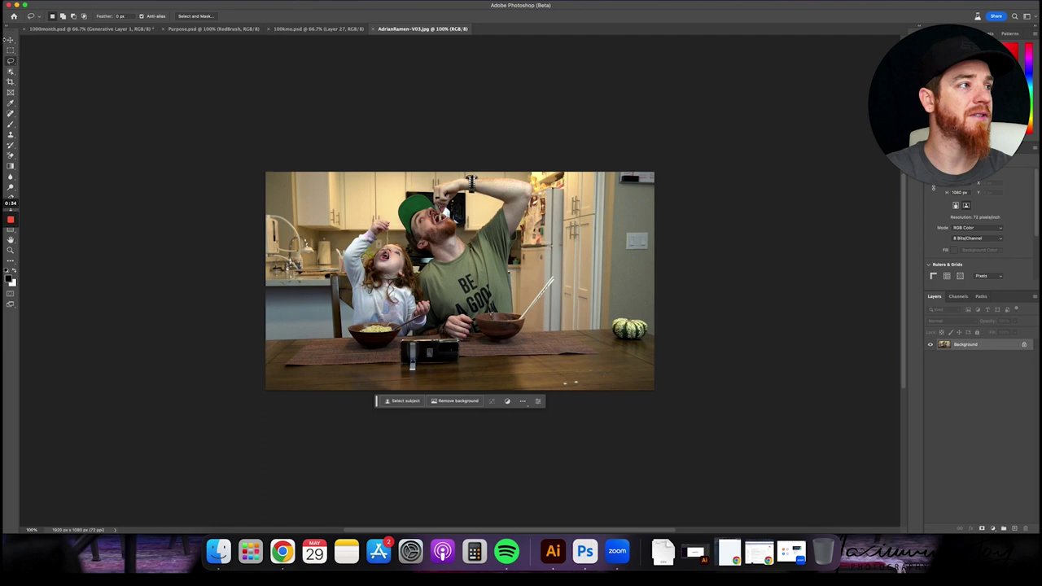
{"action": "left_click", "coordinate": [10, 40]}
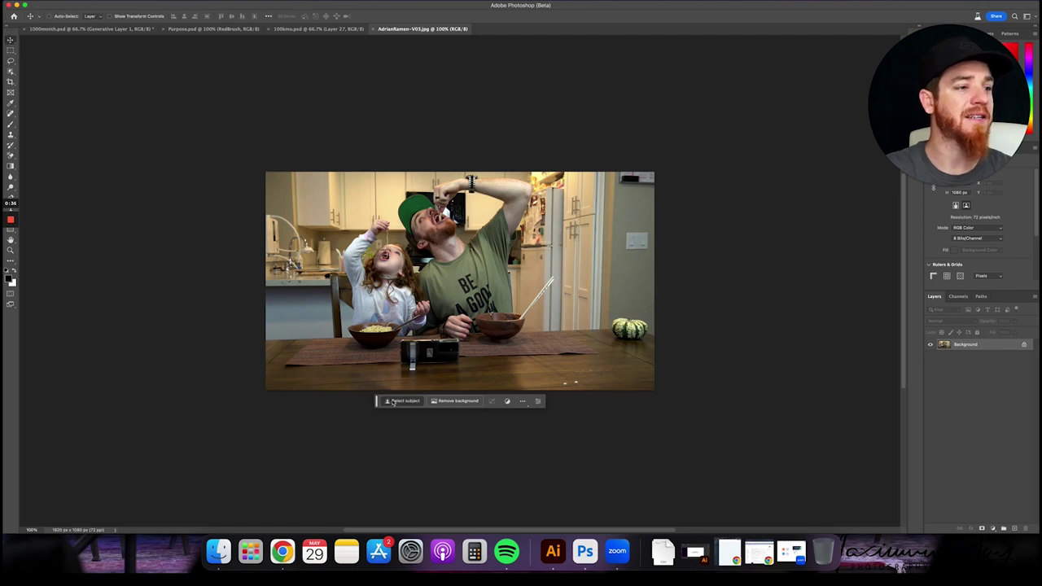
Try selecting the man and girl, clear it, and dismiss the locked-background warning.
{"action": "left_click", "coordinate": [393, 401]}
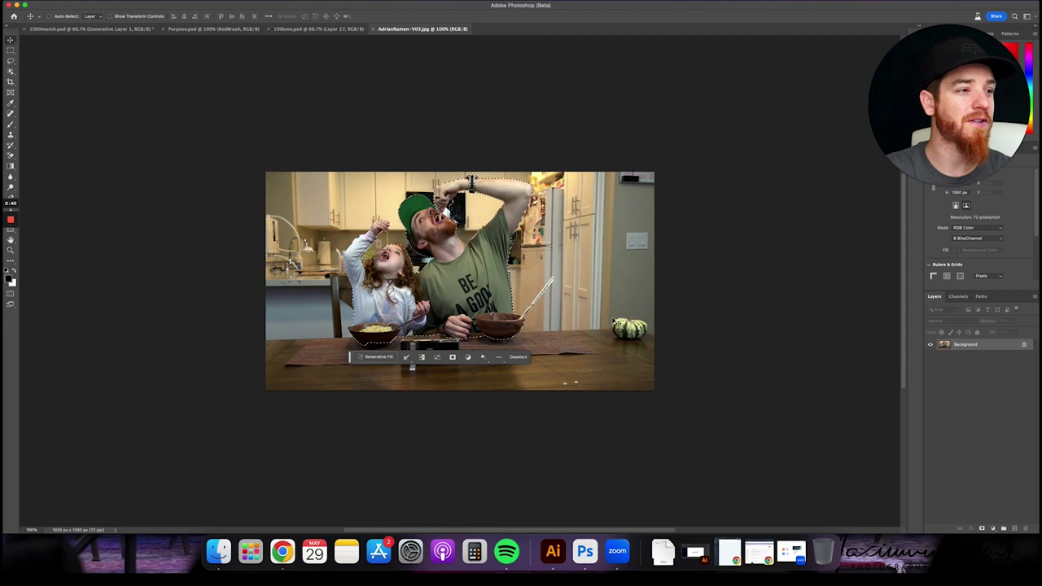
{"action": "left_click", "coordinate": [518, 358]}
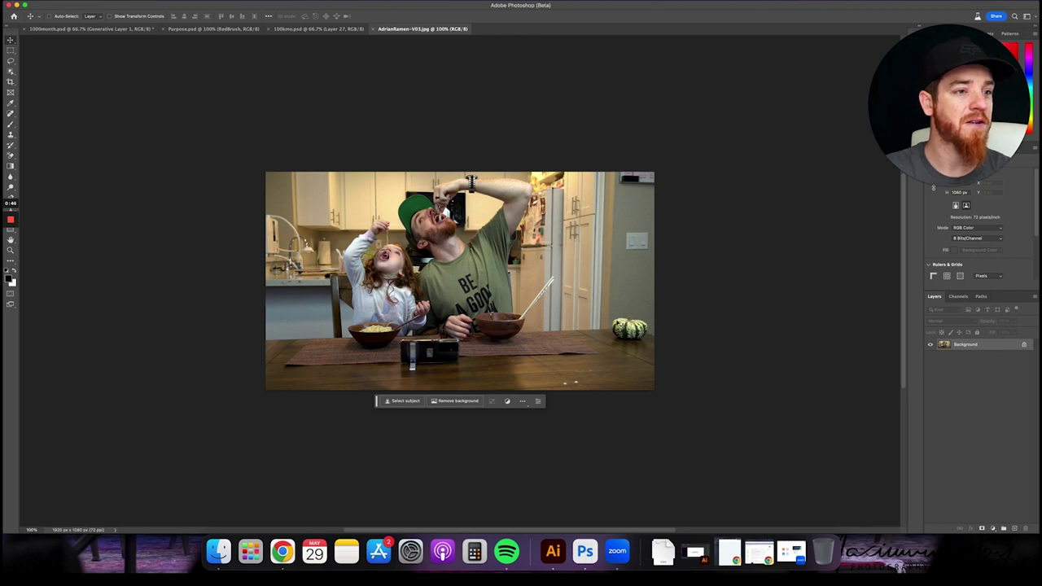
{"action": "left_click_drag", "start_coordinate": [619, 323], "coordinate": [631, 308]}
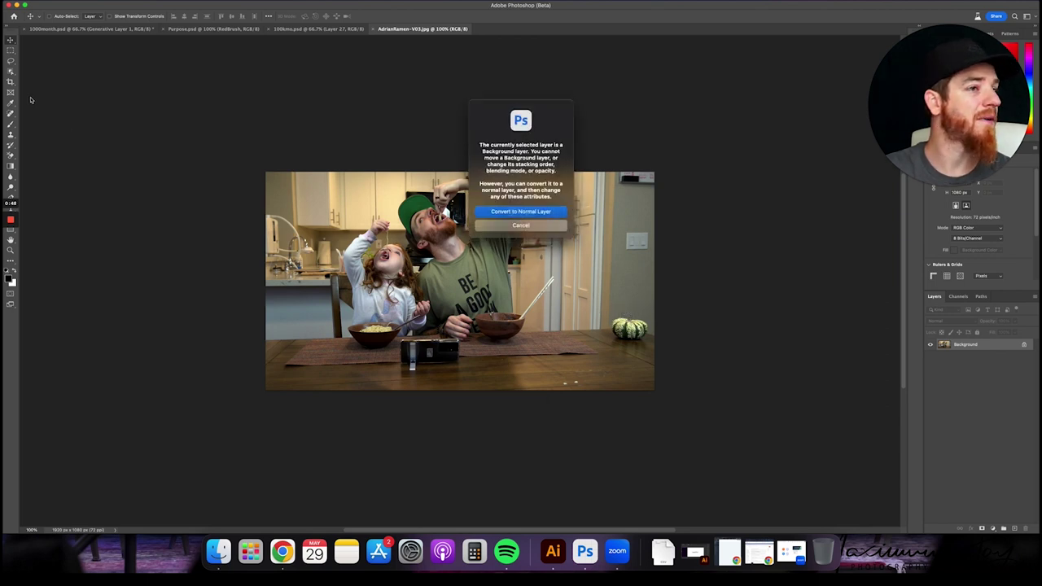
{"action": "key", "text": "Escape"}
Lasso the gourd, accept the AI terms, and enter the Generative Fill prompt 'put a tall glass of tea here'.
{"action": "left_click", "coordinate": [10, 62]}
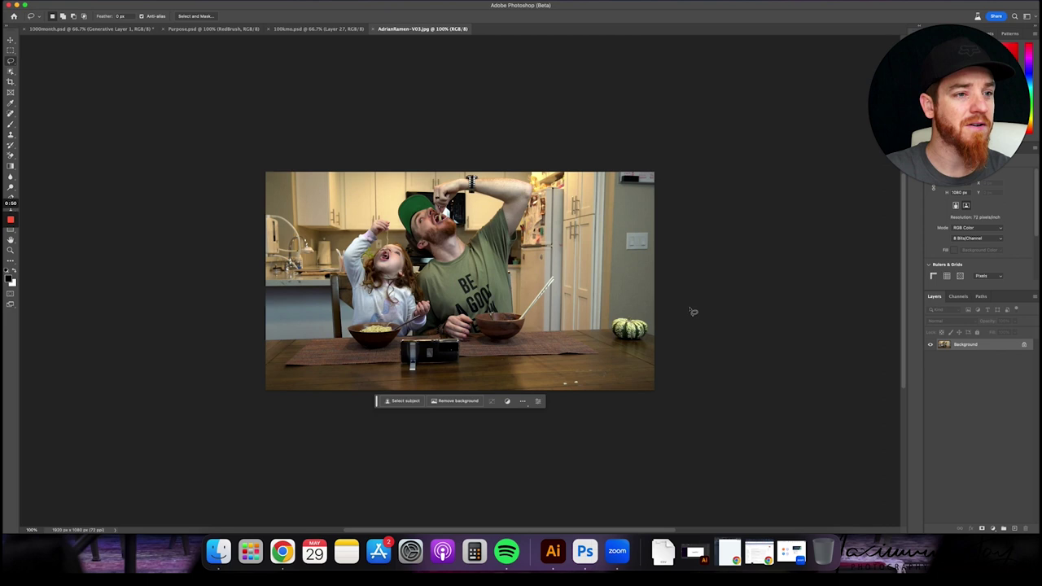
{"action": "mouse_move", "coordinate": [621, 319]}
{"action": "left_mouse_down"}
{"action": "mouse_move", "coordinate": [624, 345]}
{"action": "mouse_move", "coordinate": [647, 342]}
{"action": "mouse_move", "coordinate": [650, 326]}
{"action": "left_mouse_up"}
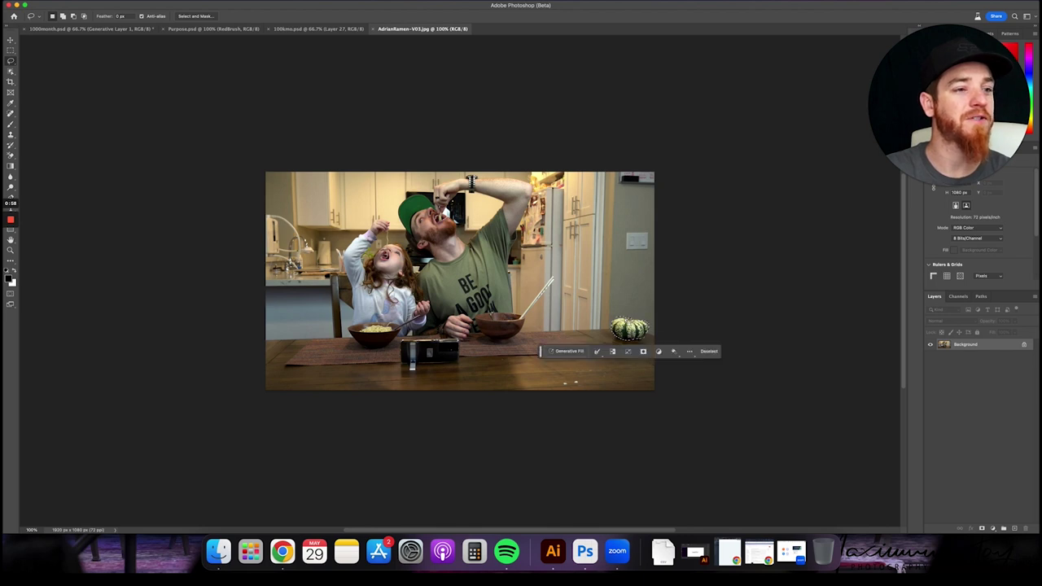
{"action": "left_click", "coordinate": [569, 351]}
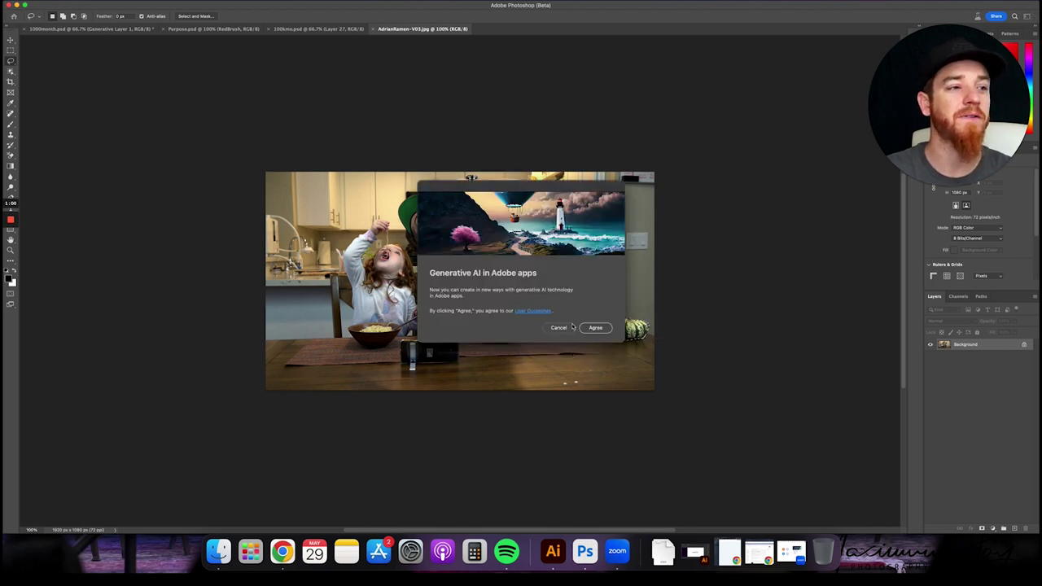
{"action": "left_click", "coordinate": [596, 327]}
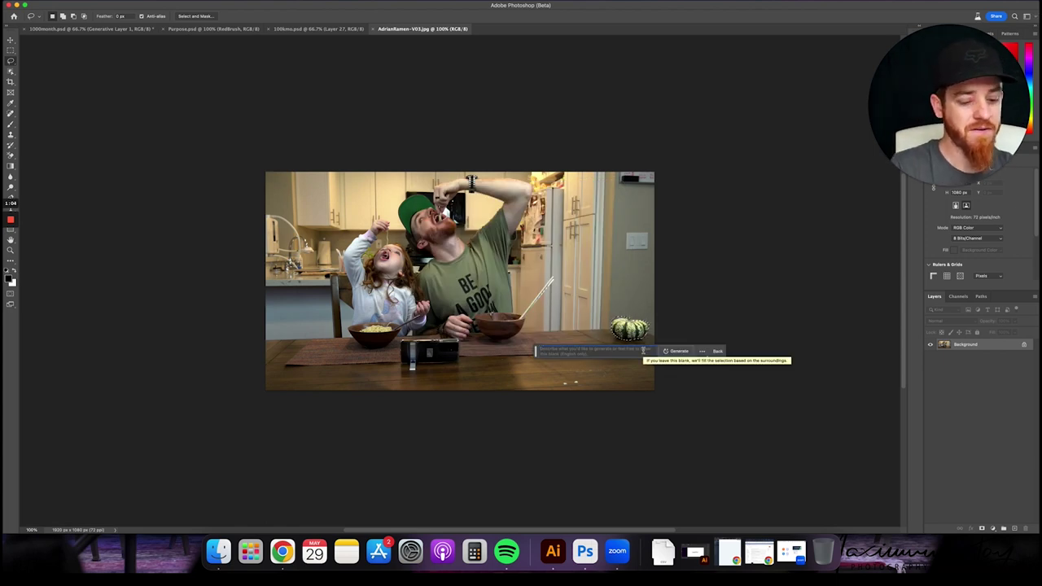
{"action": "type", "text": "put a te"}
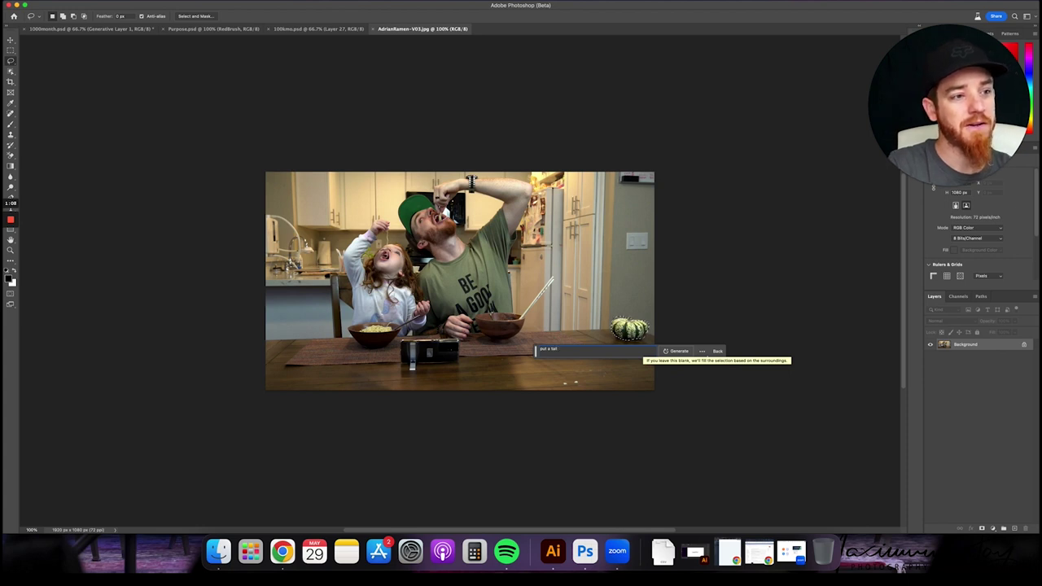
{"action": "type", "text": "ll glass of"}
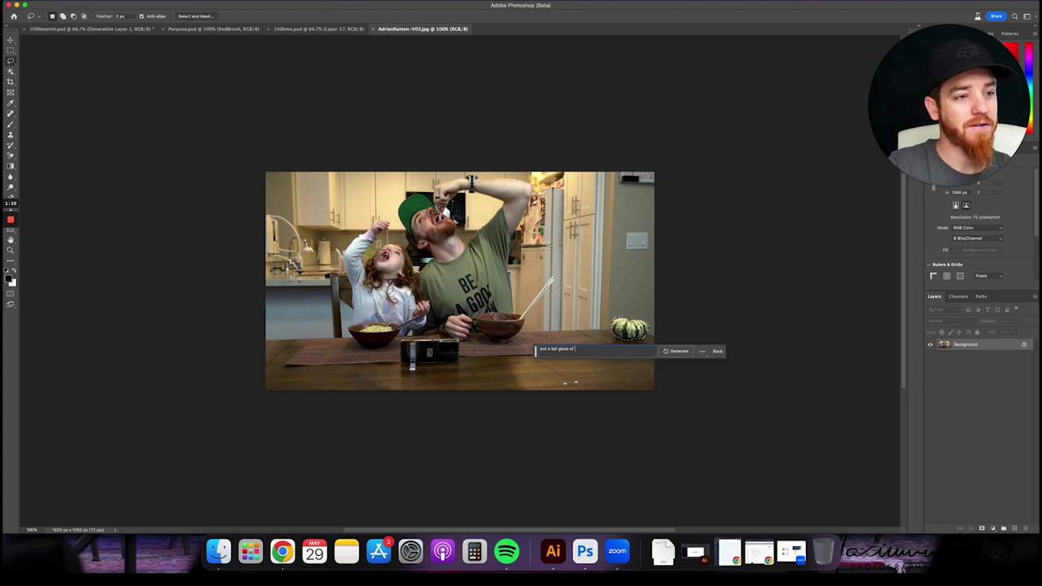
{"action": "type", "text": " tea"}
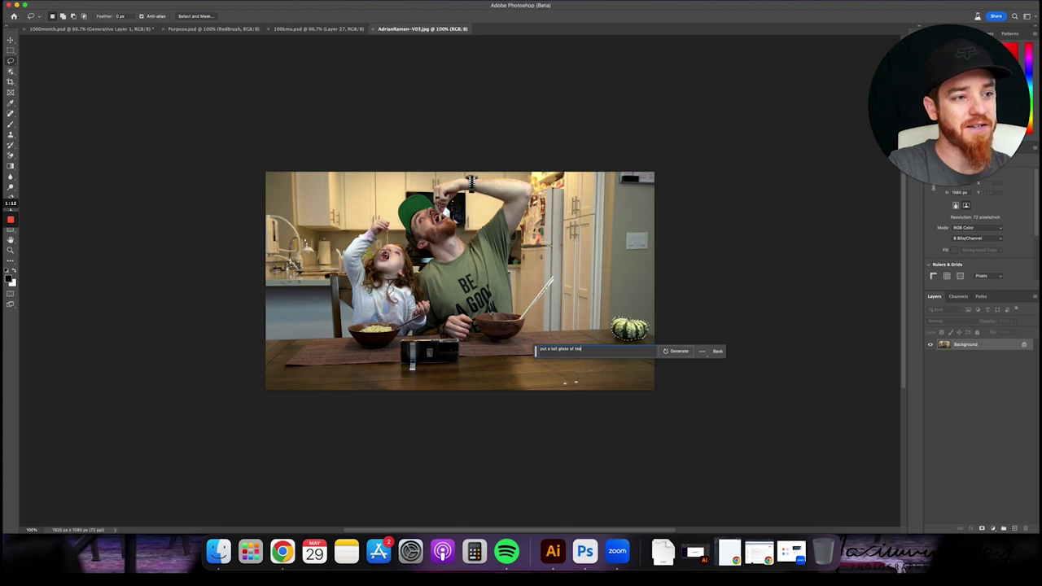
{"action": "type", "text": " here"}
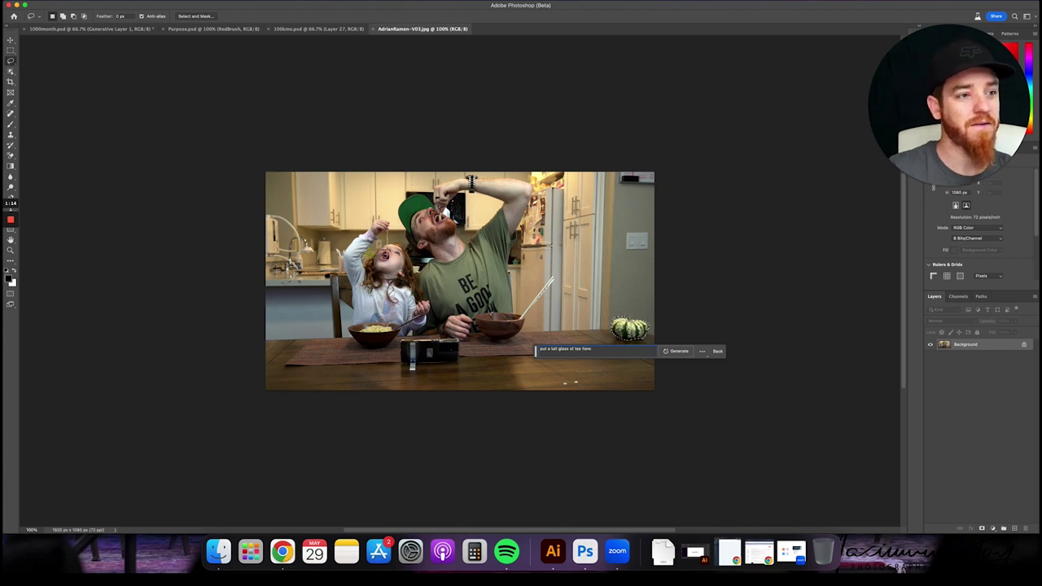
Generate the tea-glass fill, browse its three variations, then undo the generated layer.
{"action": "left_click", "coordinate": [677, 351]}
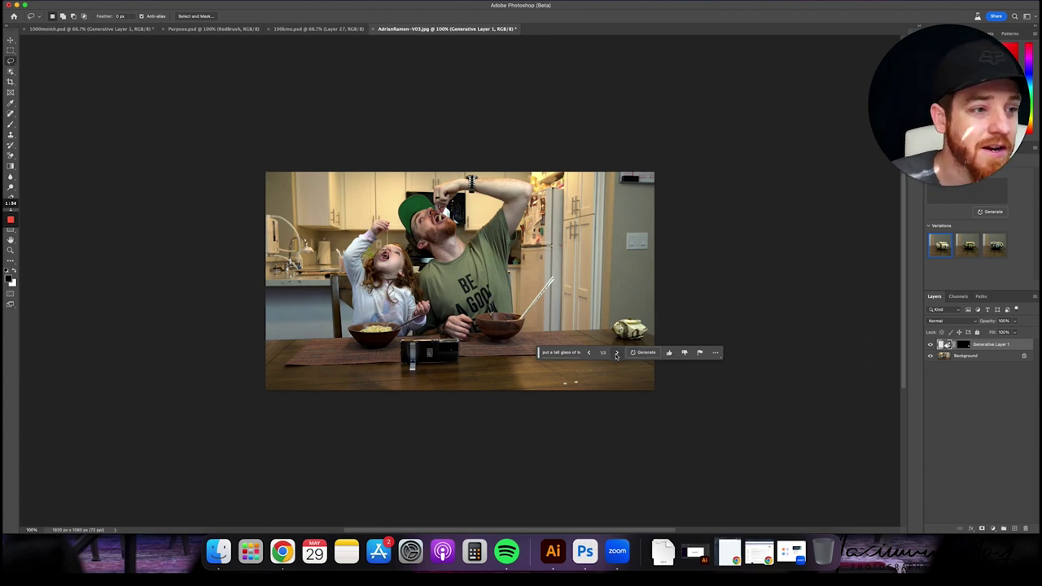
{"action": "left_click", "coordinate": [617, 352]}
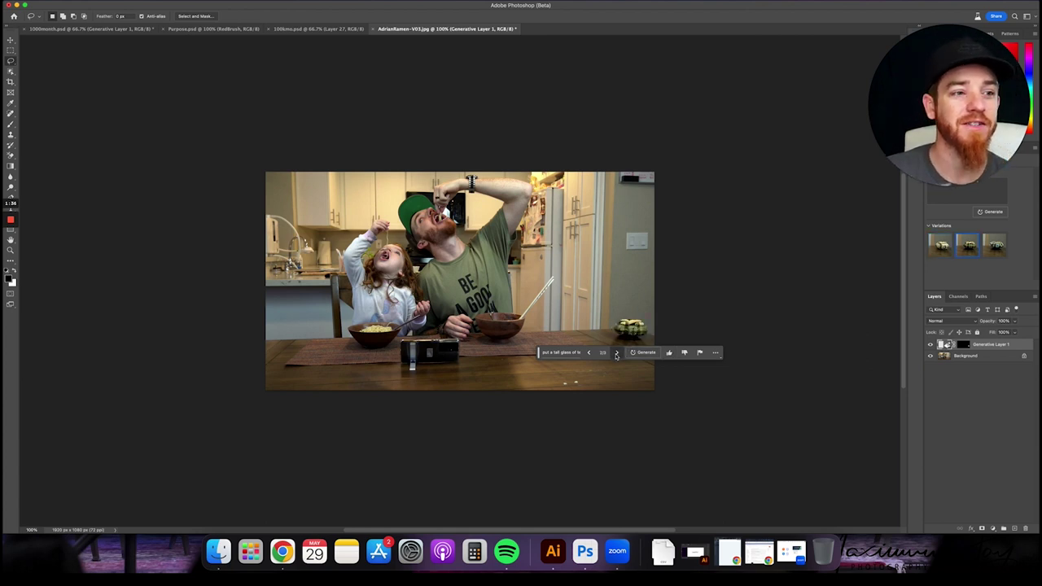
{"action": "left_click", "coordinate": [617, 353]}
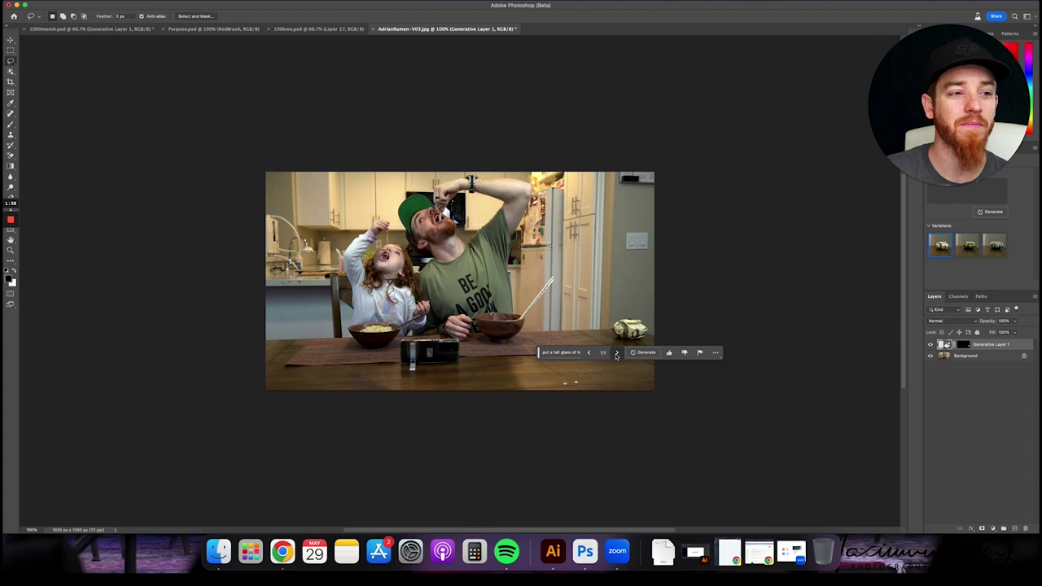
{"action": "left_click", "coordinate": [616, 354]}
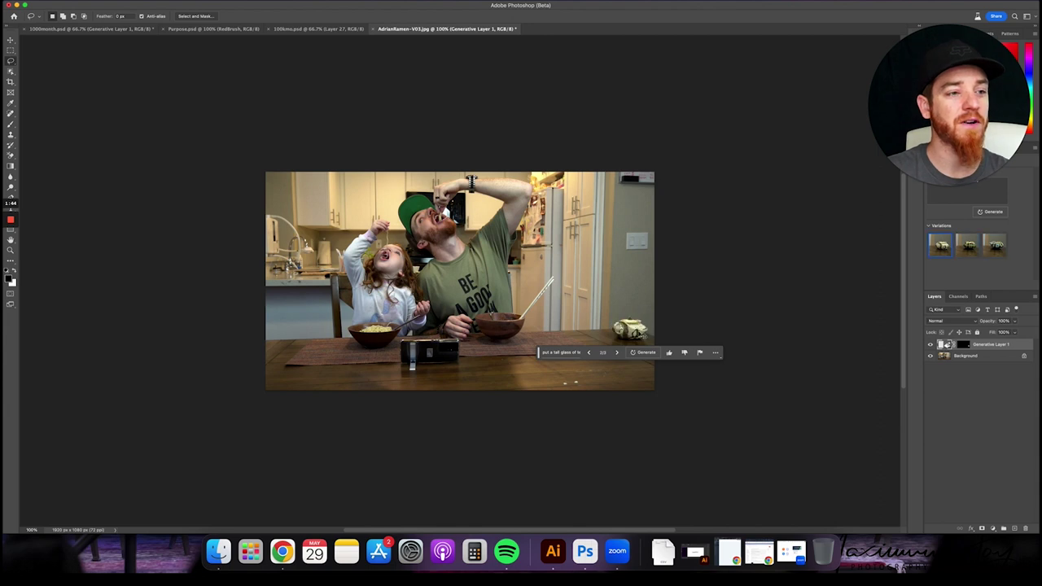
{"action": "key", "text": "super+z"}
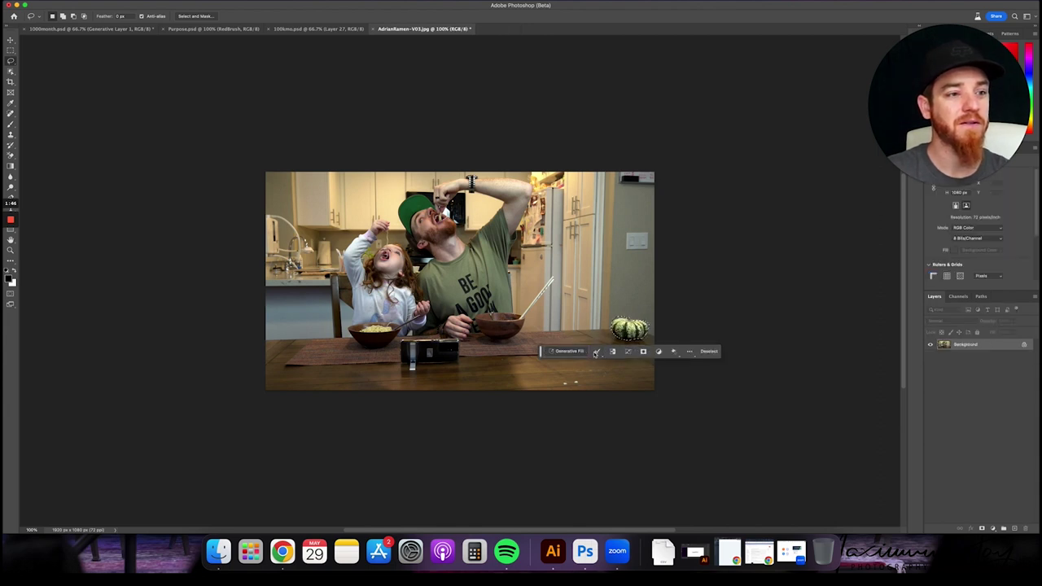
Content-Aware Fill the gourd selection with matching tabletop, then deselect.
{"action": "right_click", "coordinate": [627, 332]}
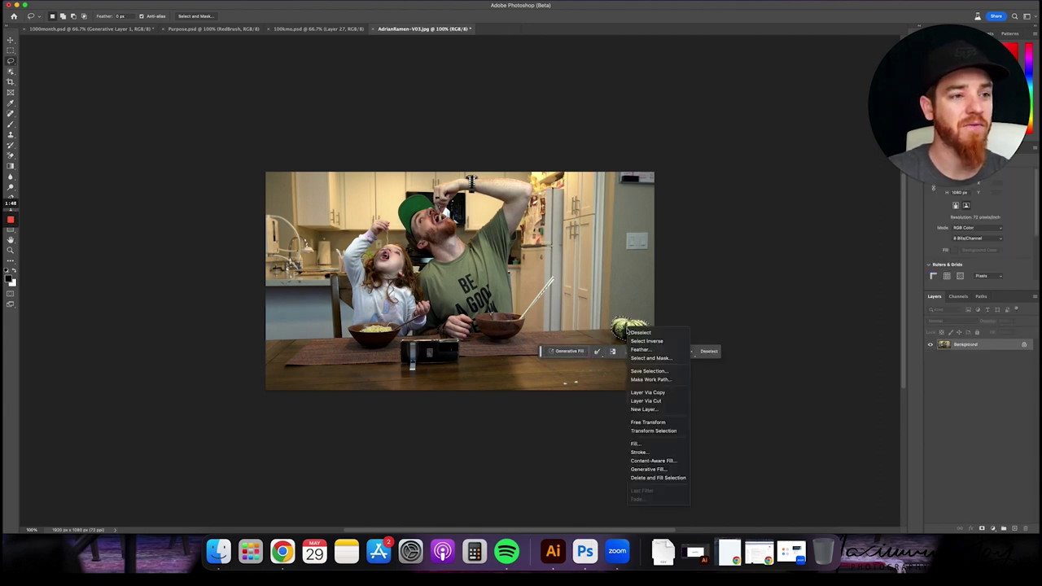
{"action": "left_click", "coordinate": [651, 444]}
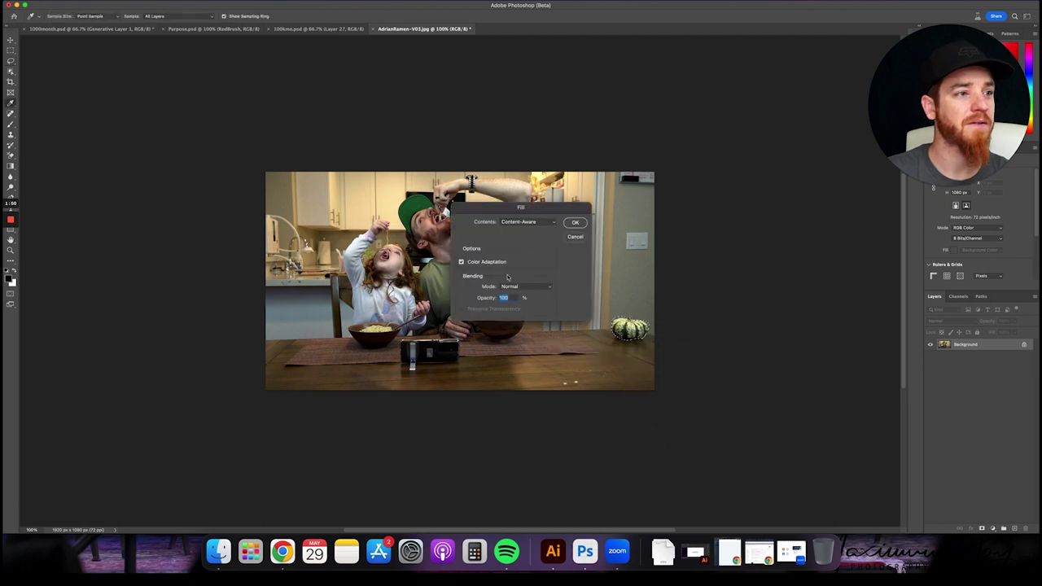
{"action": "left_click", "coordinate": [575, 223]}
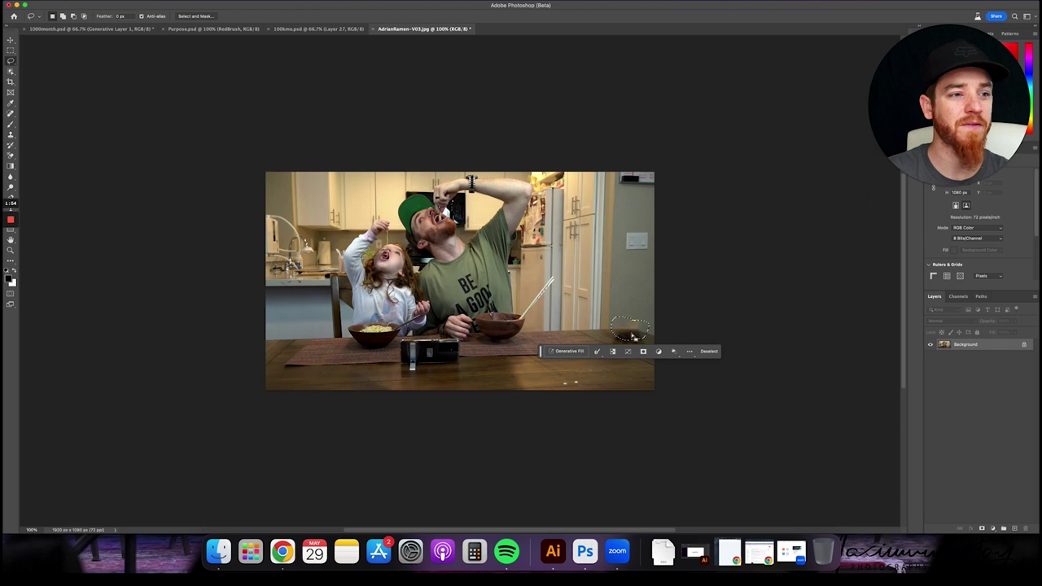
{"action": "key", "text": "super+d"}
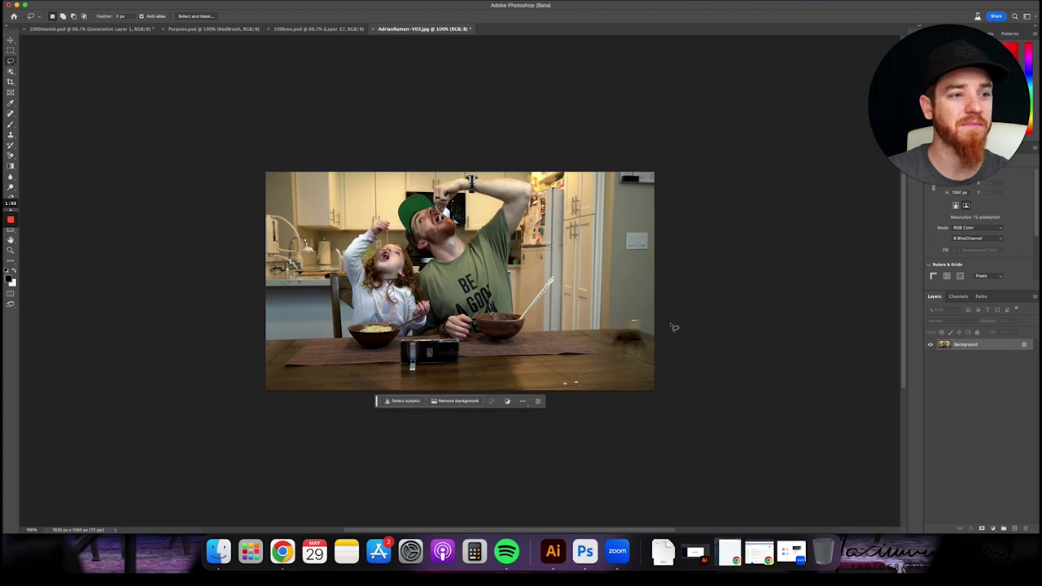
Restore the gourd selection and enter the Generative Fill prompt 'tall glass of iced tea'.
{"action": "key", "text": "super+z"}
{"action": "key", "text": "super+z"}
{"action": "right_click", "coordinate": [621, 325]}
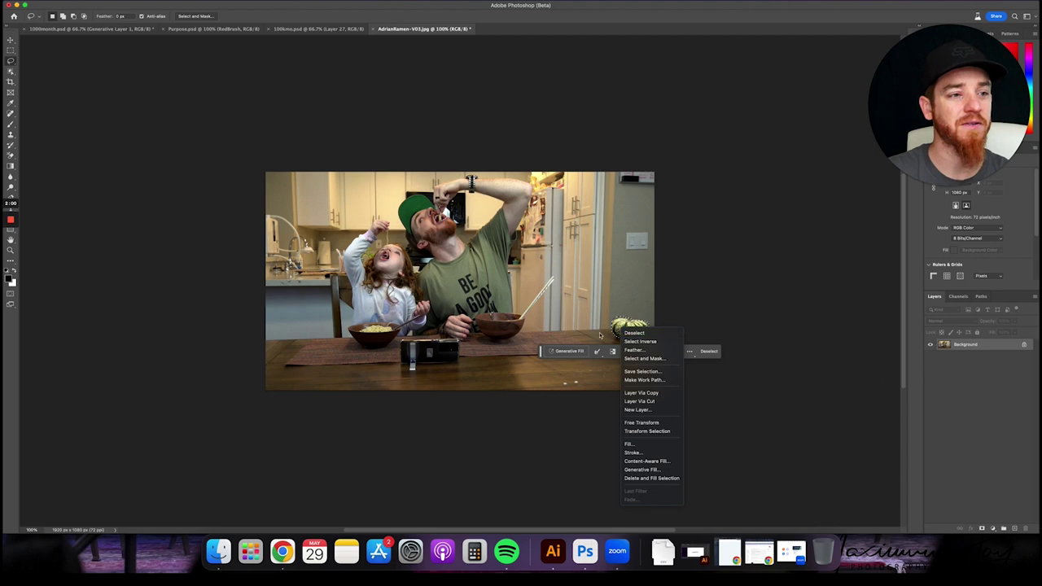
{"action": "key", "text": "Escape"}
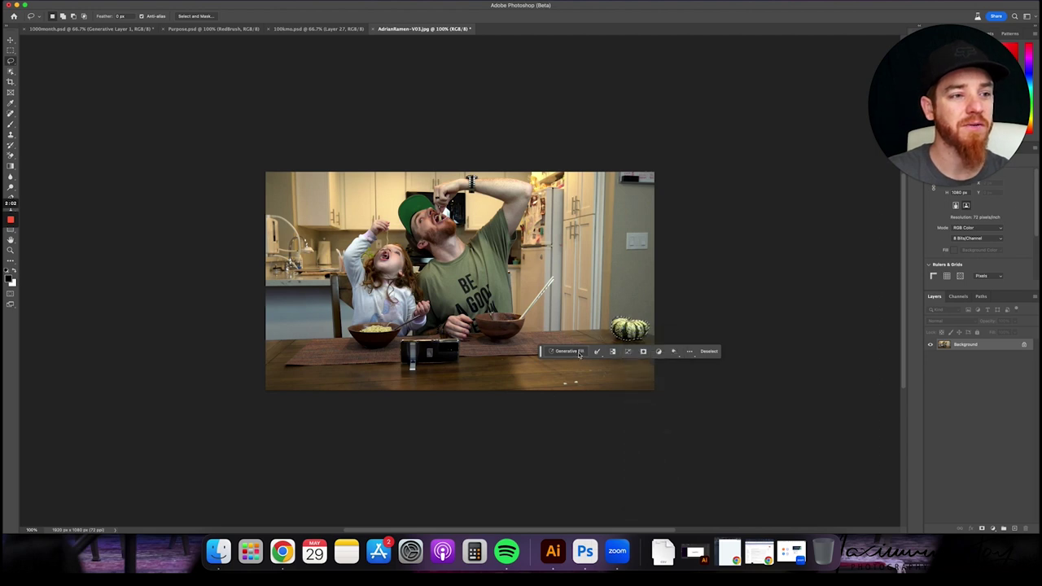
{"action": "left_click", "coordinate": [578, 353]}
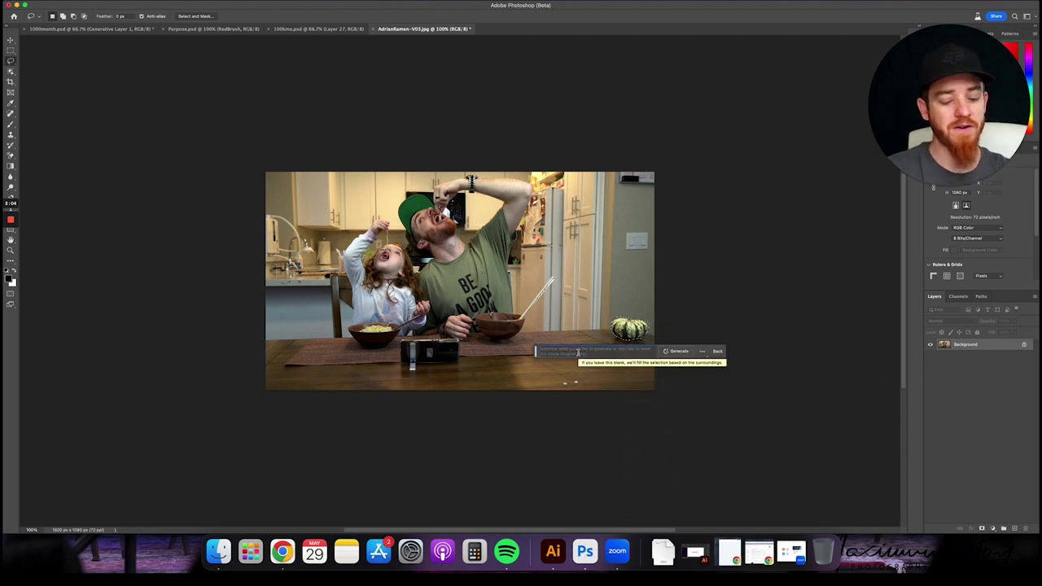
{"action": "left_click", "coordinate": [578, 353]}
{"action": "type", "text": "tall glass of iced tea"}
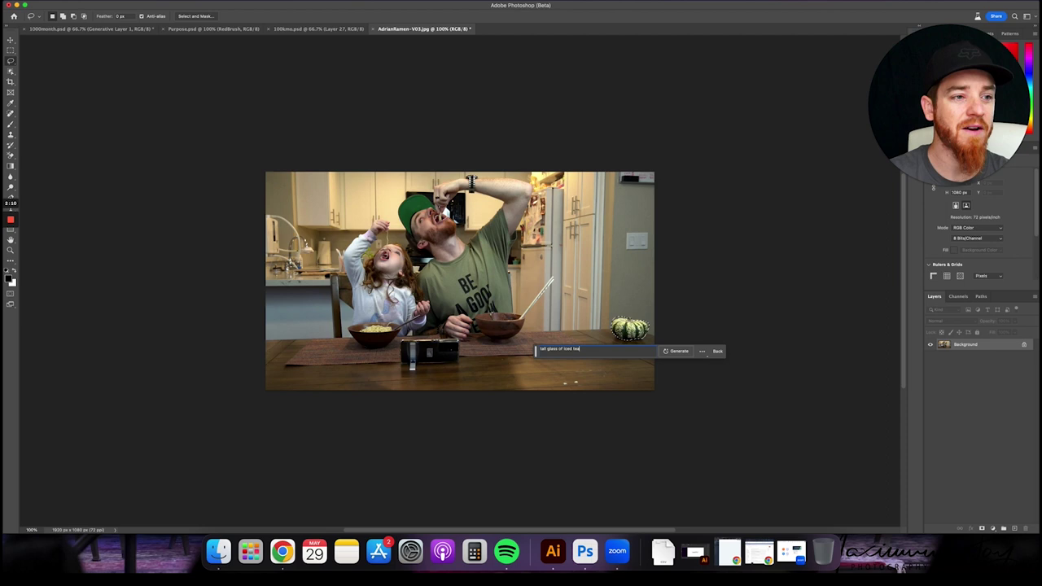
Generate the fill and cycle its three variations, ending on the golden gourd one.
{"action": "left_click", "coordinate": [669, 353]}
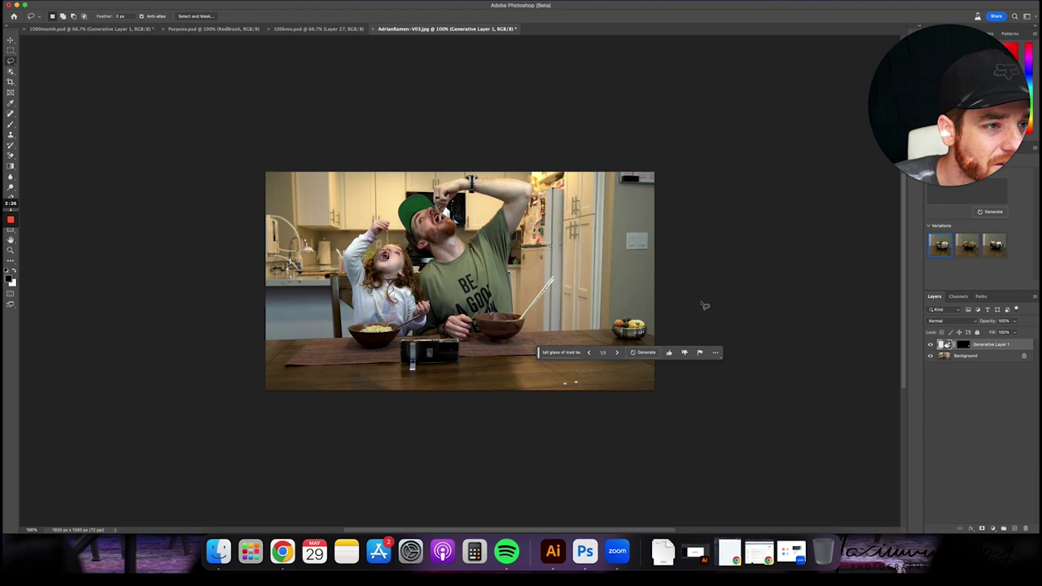
{"action": "left_click", "coordinate": [618, 352]}
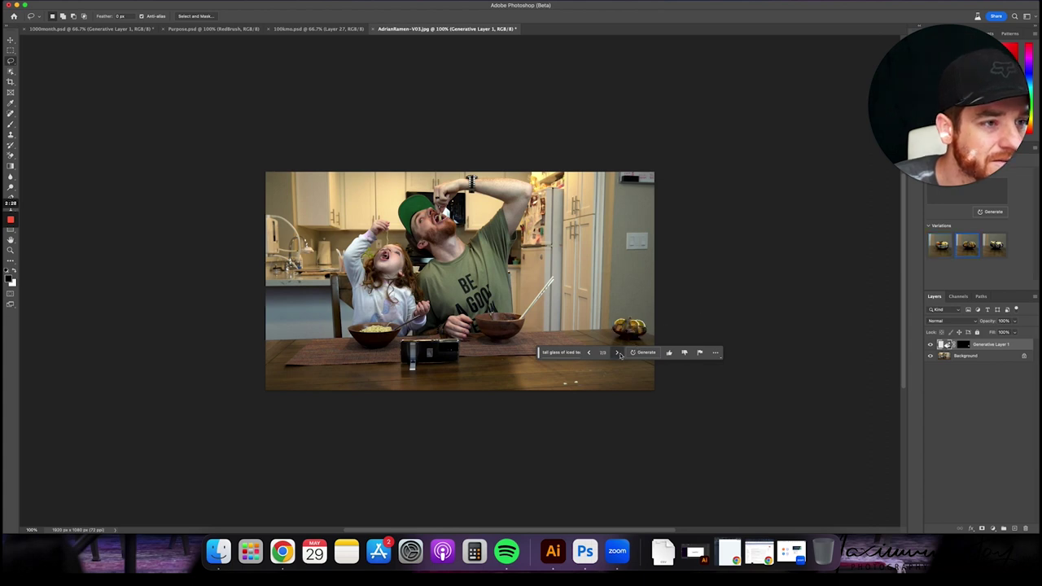
{"action": "left_click", "coordinate": [618, 352]}
{"action": "left_click", "coordinate": [618, 352]}
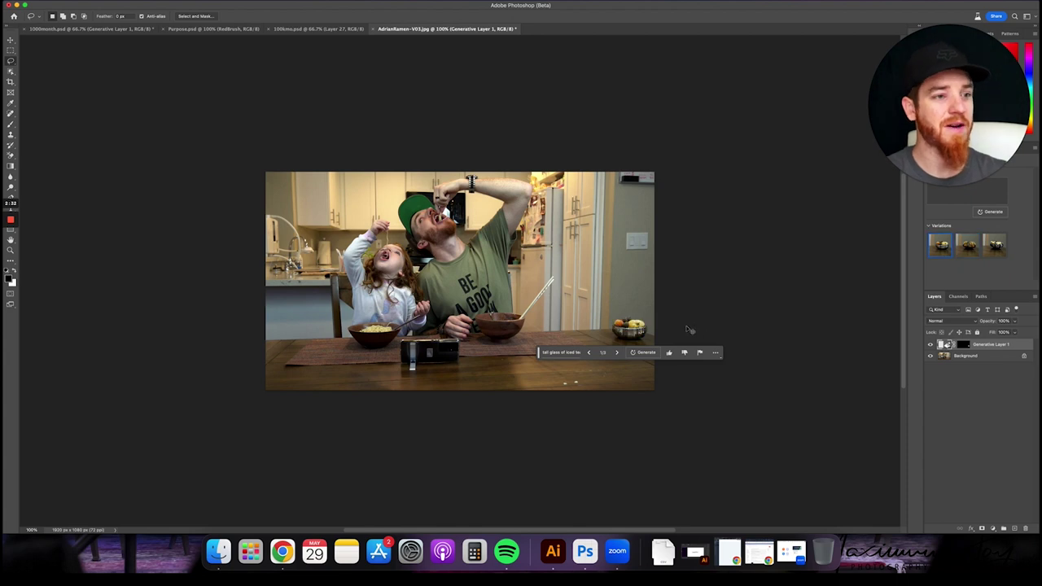
Delete the generated layer, lasso a taller area around the gourd, and enter 'tall glass of iced tea'.
{"action": "key", "text": "Delete"}
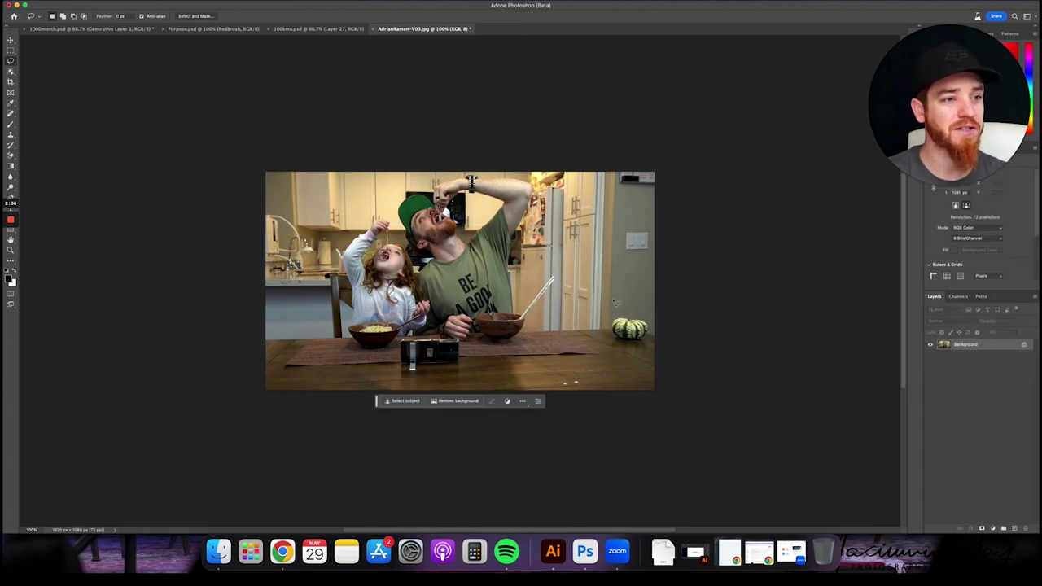
{"action": "mouse_move", "coordinate": [610, 302]}
{"action": "left_mouse_down"}
{"action": "mouse_move", "coordinate": [602, 352]}
{"action": "mouse_move", "coordinate": [618, 374]}
{"action": "mouse_move", "coordinate": [655, 373]}
{"action": "mouse_move", "coordinate": [658, 307]}
{"action": "mouse_move", "coordinate": [632, 282]}
{"action": "mouse_move", "coordinate": [610, 309]}
{"action": "left_mouse_up"}
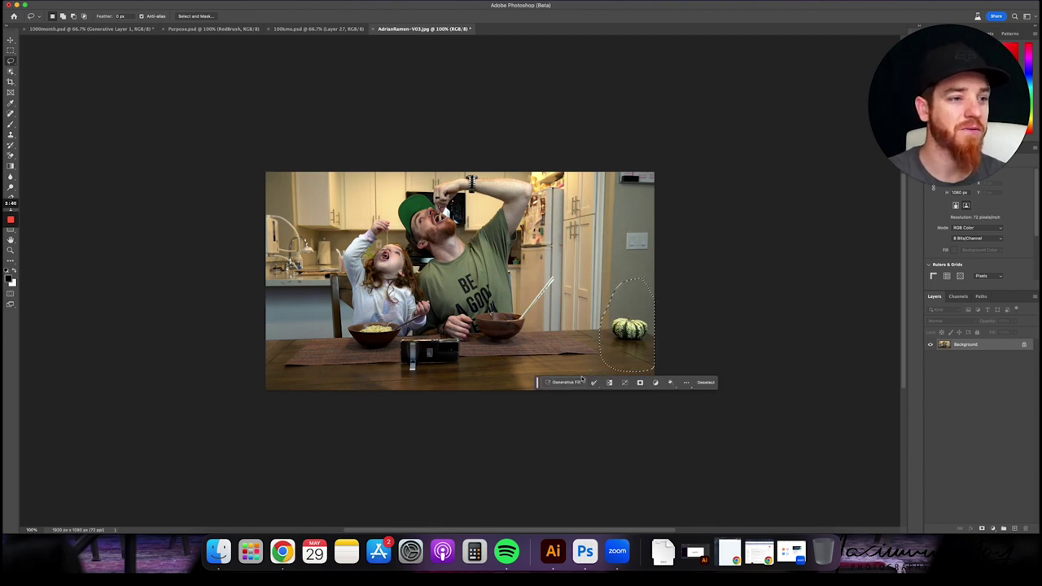
{"action": "left_click", "coordinate": [566, 382]}
{"action": "type", "text": "w"}
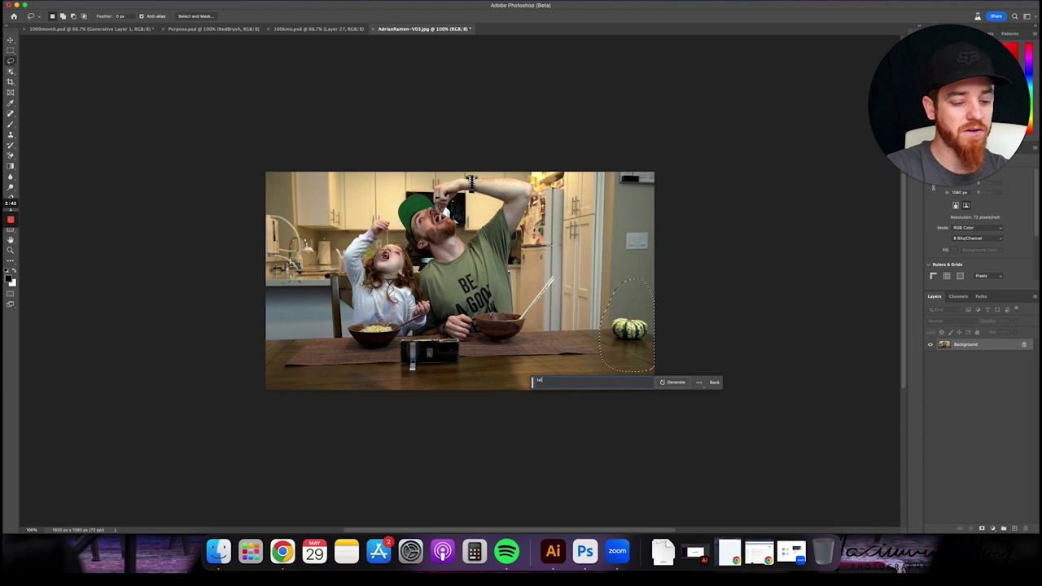
{"action": "type", "text": "all c"}
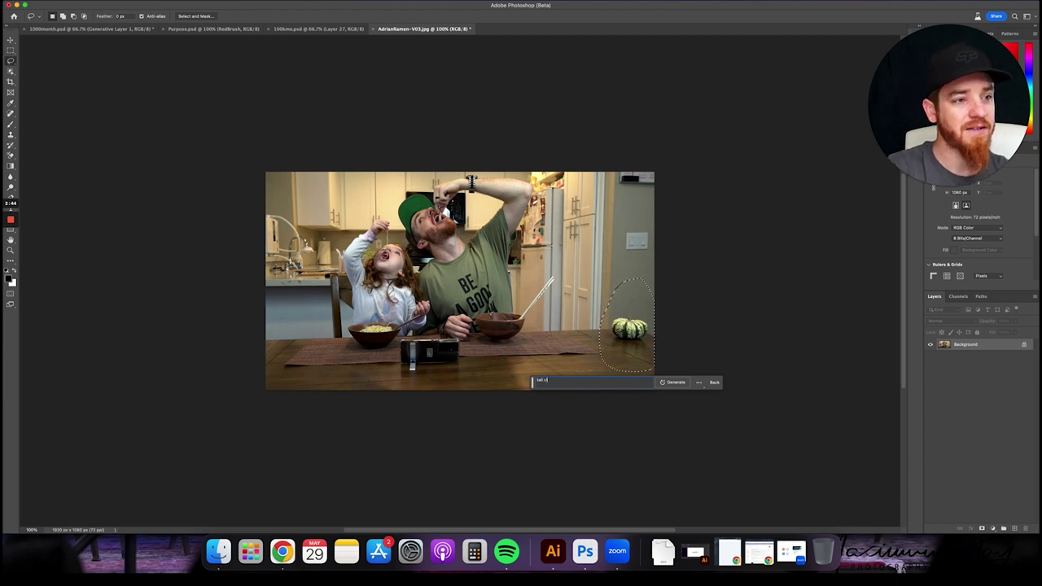
{"action": "type", "text": "aass of iced tea"}
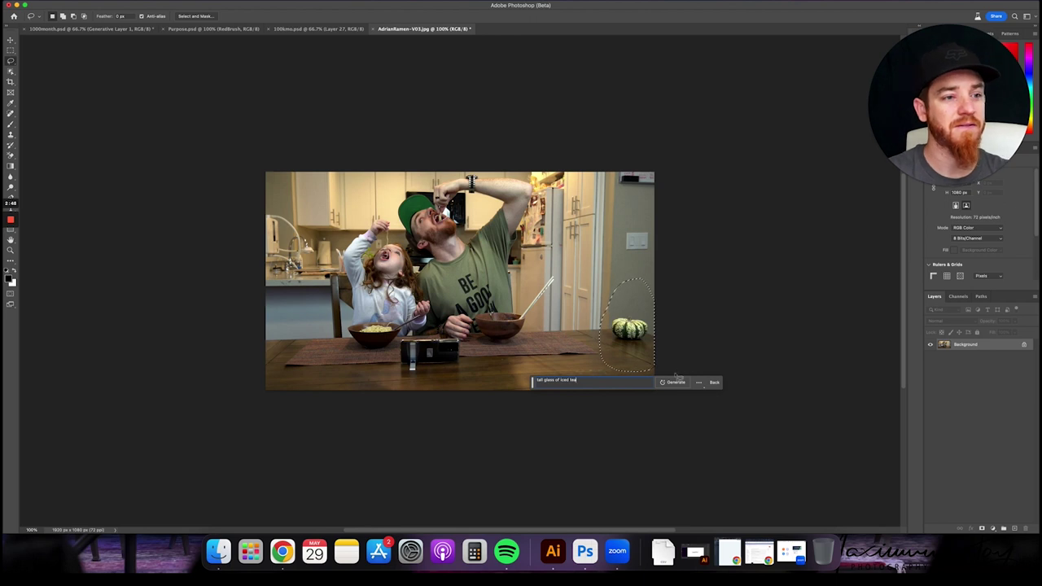
Generate and pick the third variation, an iced tea glass on a white coaster.
{"action": "left_click", "coordinate": [674, 384]}
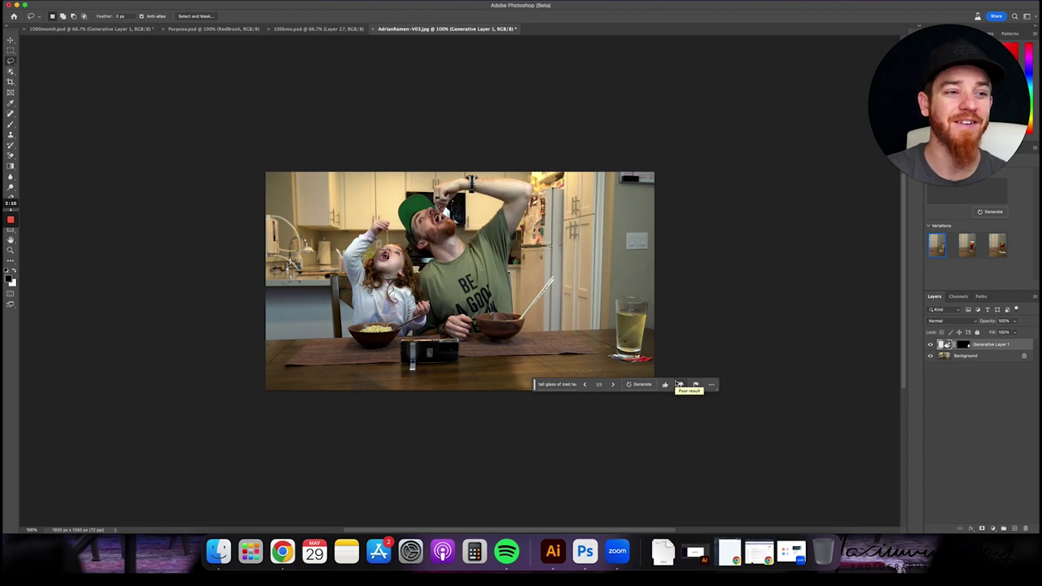
{"action": "left_click", "coordinate": [613, 384]}
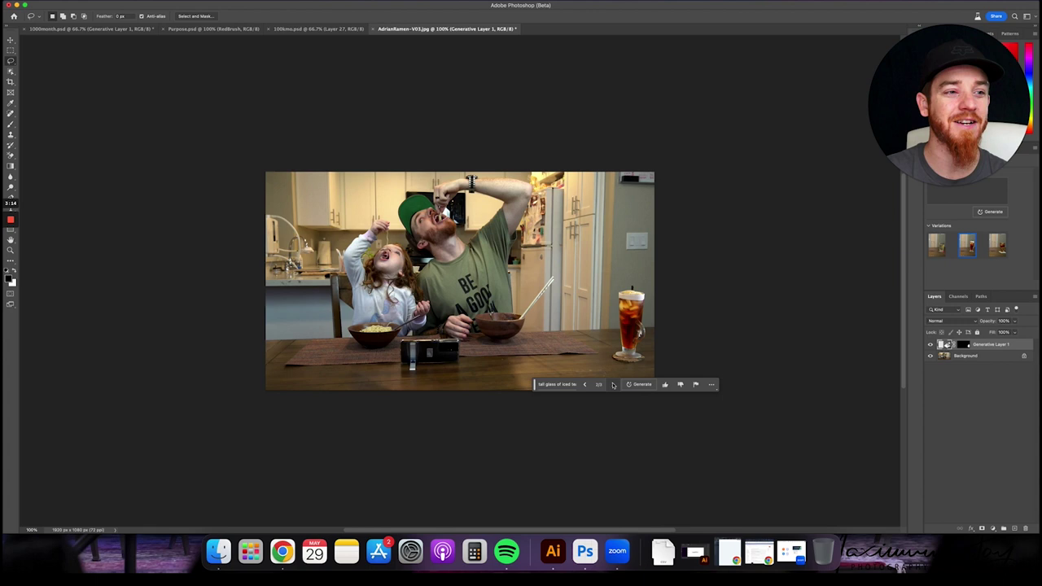
{"action": "left_click", "coordinate": [613, 385]}
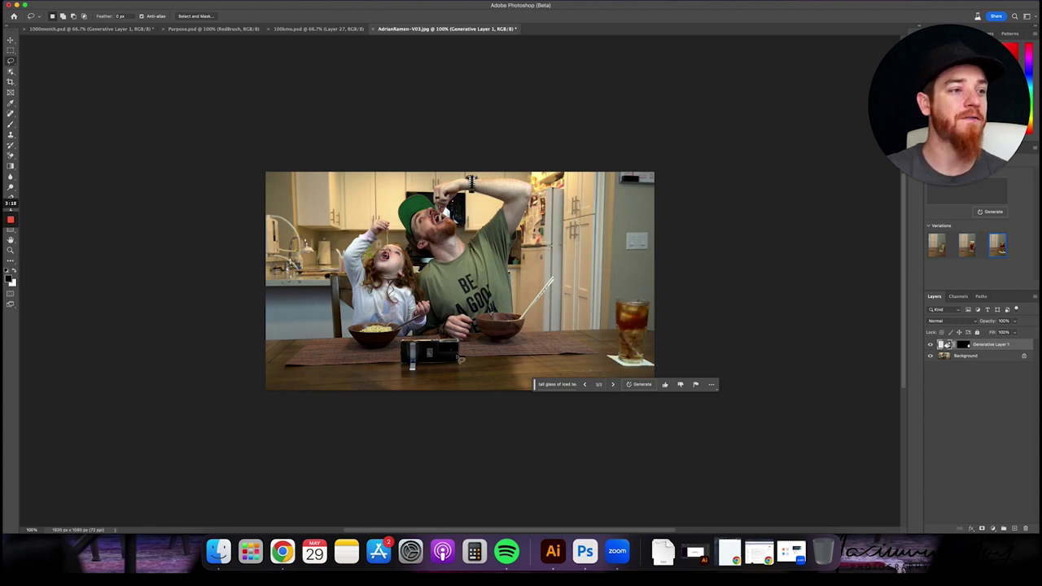
{"action": "mouse_move", "coordinate": [412, 341]}
{"action": "left_mouse_down"}
{"action": "mouse_move", "coordinate": [459, 346]}
{"action": "mouse_move", "coordinate": [450, 340]}
{"action": "left_mouse_up"}
Hide the previous variation controls, lasso the black phone, and enter the prompt 'remove phone'.
{"action": "left_click", "coordinate": [447, 337]}
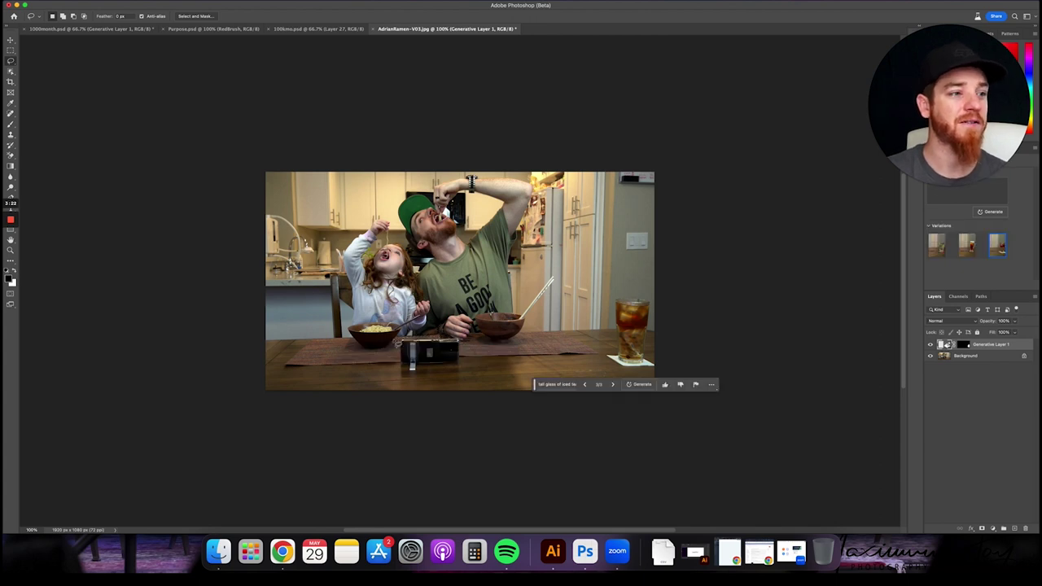
{"action": "key", "text": "super+h"}
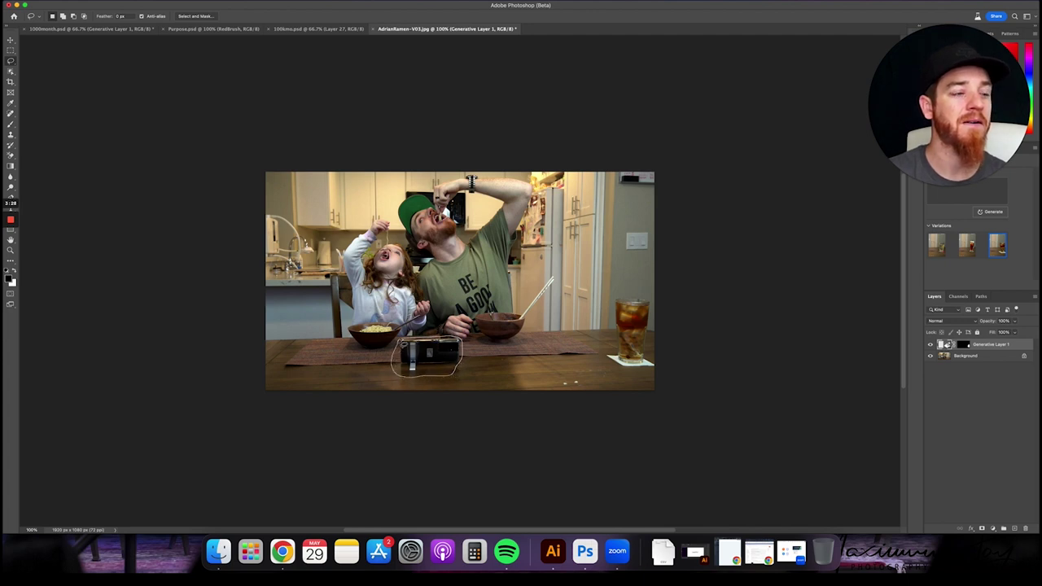
{"action": "left_click_drag", "start_coordinate": [394, 348], "coordinate": [396, 345]}
{"action": "left_click", "coordinate": [363, 389]}
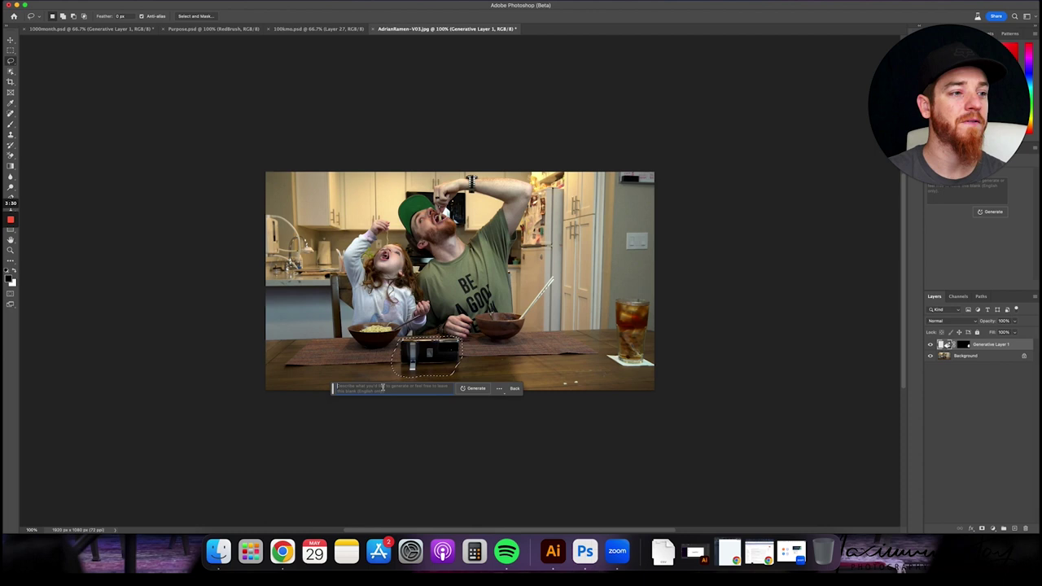
{"action": "type", "text": "remove"}
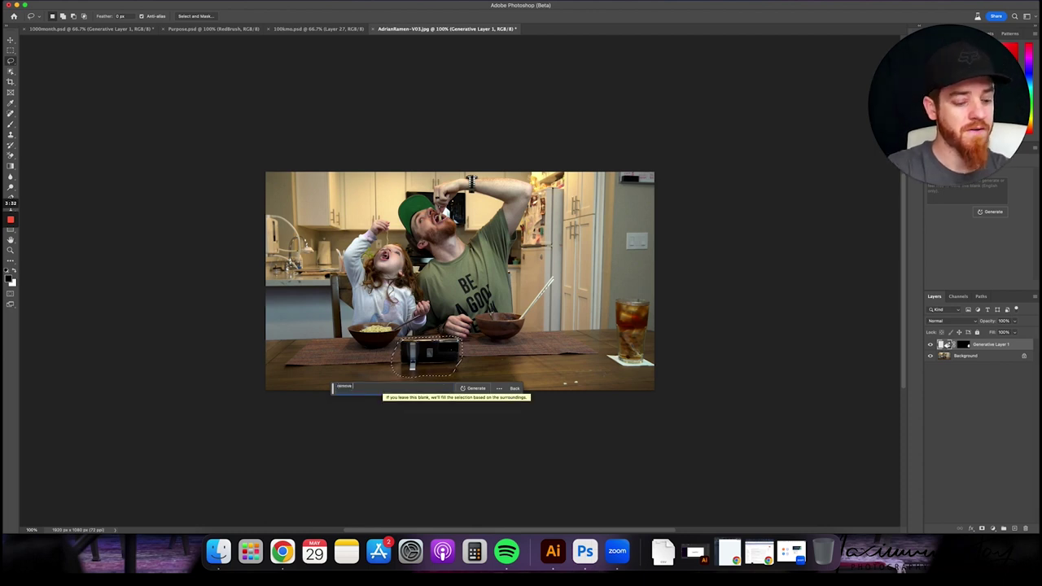
{"action": "type", "text": " phone"}
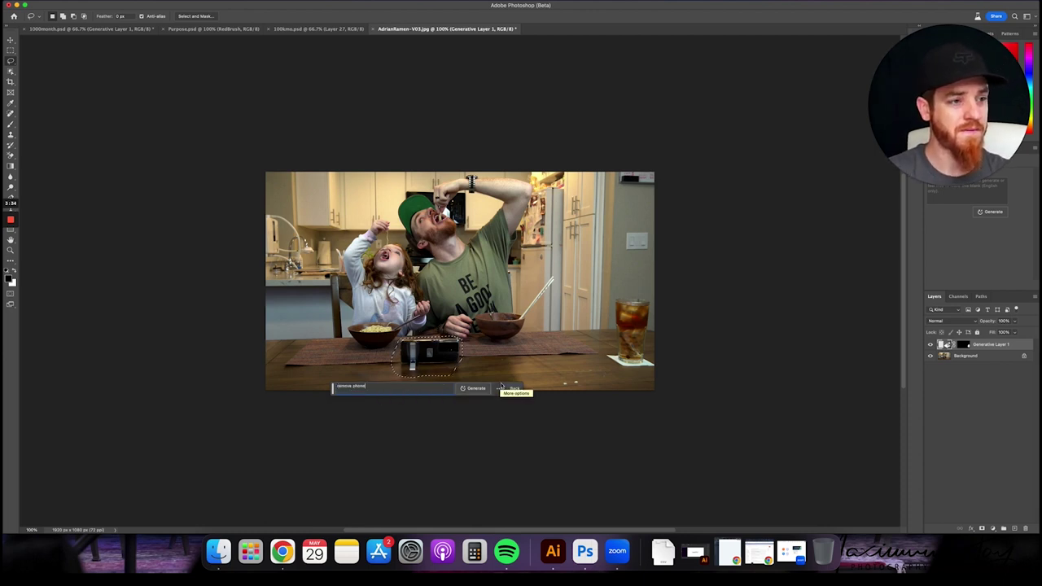
Generate the removal and cycle the variations, returning to the first with the white jug.
{"action": "left_click", "coordinate": [476, 388]}
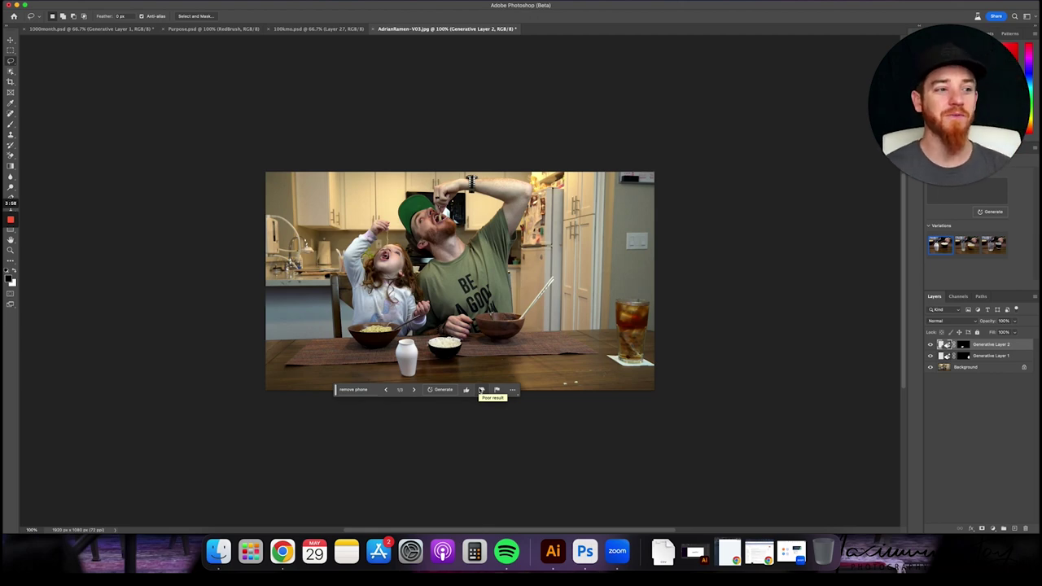
{"action": "left_click", "coordinate": [414, 390]}
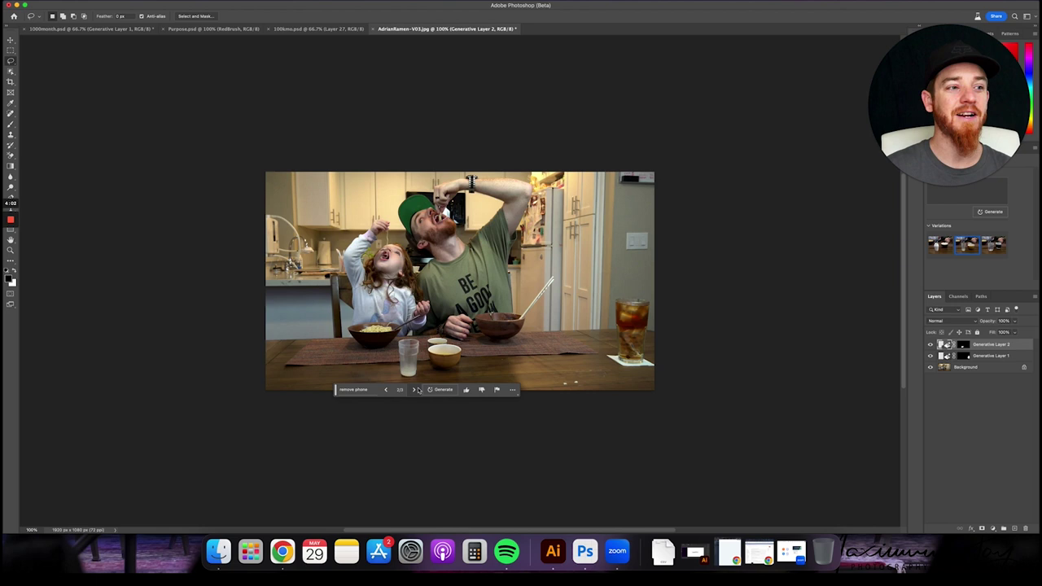
{"action": "left_click", "coordinate": [416, 390]}
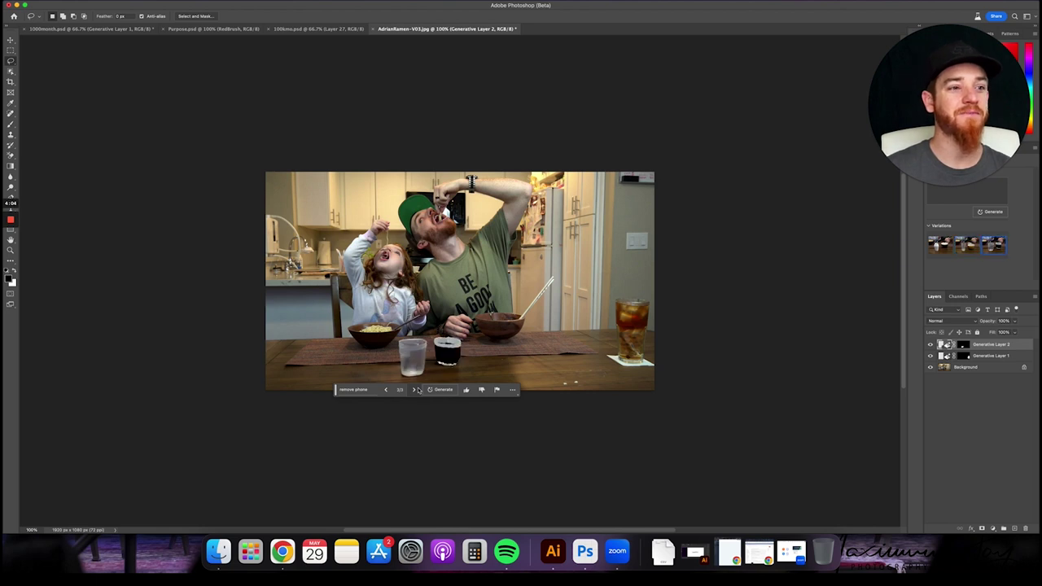
{"action": "left_click", "coordinate": [417, 390]}
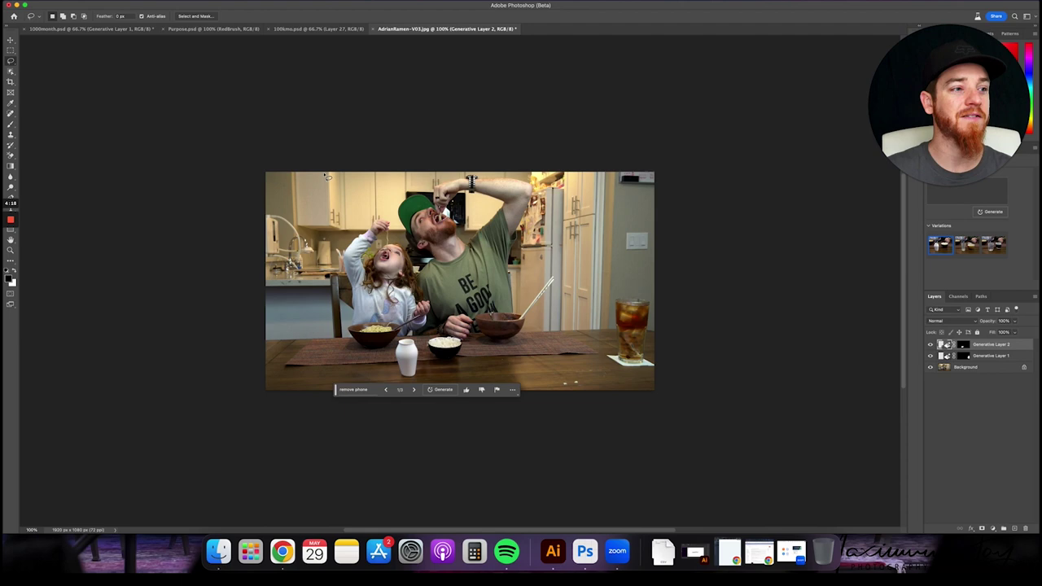
In Purpose.psd, lasso the shirt front and write a funny-alien prompt ending 'front of my shirt'.
{"action": "left_click", "coordinate": [214, 28]}
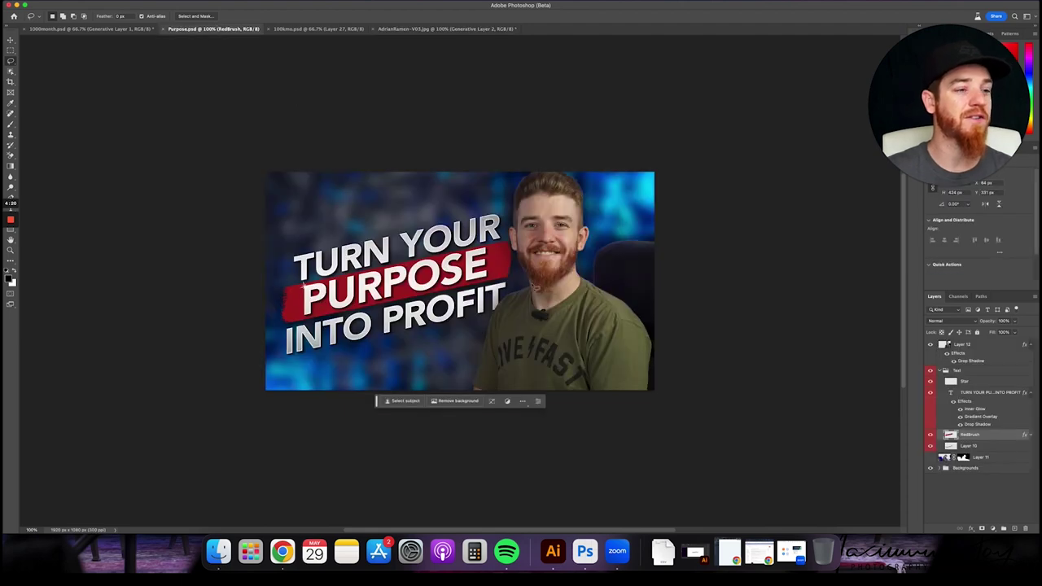
{"action": "mouse_move", "coordinate": [501, 347]}
{"action": "left_mouse_down"}
{"action": "mouse_move", "coordinate": [529, 333]}
{"action": "mouse_move", "coordinate": [587, 346]}
{"action": "mouse_move", "coordinate": [595, 389]}
{"action": "mouse_move", "coordinate": [574, 404]}
{"action": "mouse_move", "coordinate": [526, 396]}
{"action": "mouse_move", "coordinate": [506, 353]}
{"action": "left_mouse_up"}
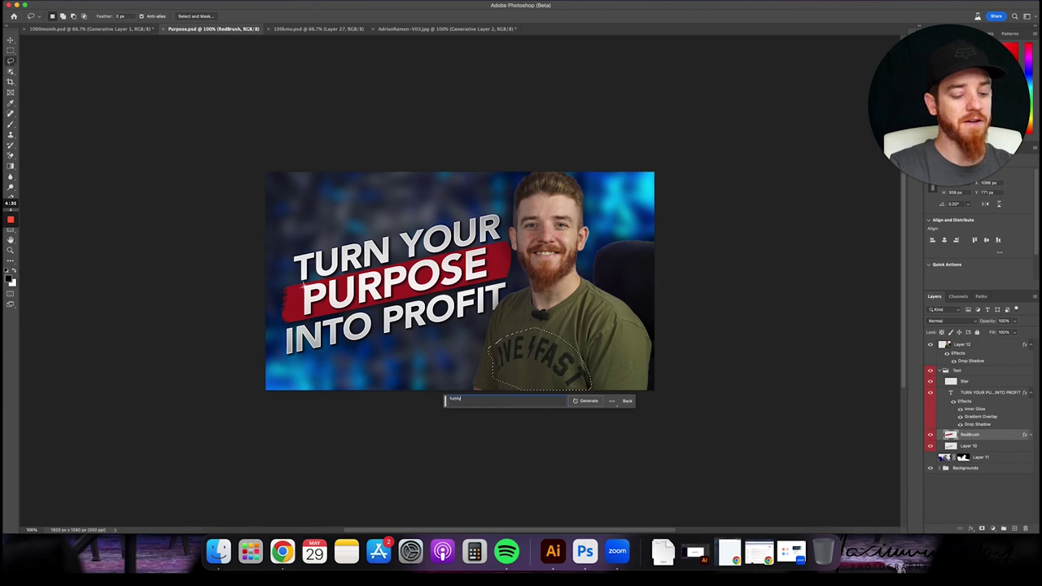
{"action": "type", "text": "front of his"}
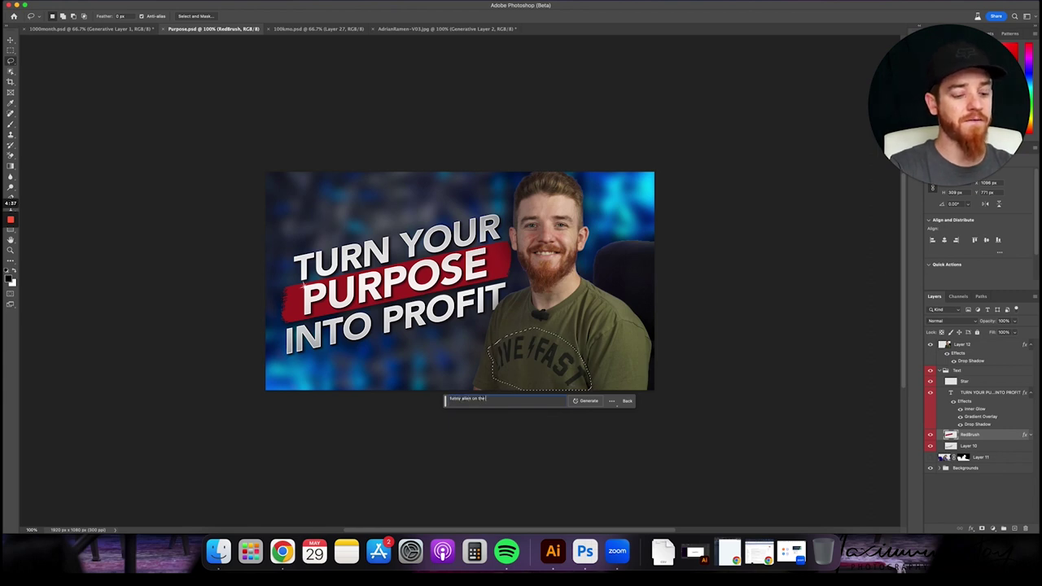
{"action": "key", "text": "BackSpace"}
{"action": "key", "text": "BackSpace"}
{"action": "key", "text": "BackSpace"}
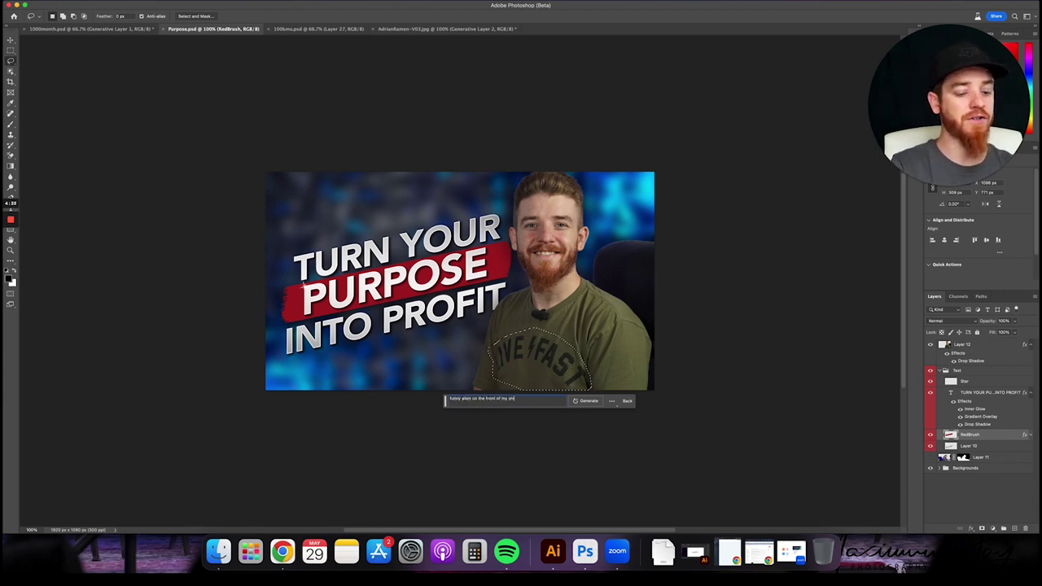
{"action": "type", "text": "my shirt"}
Generate the alien on the shirt, step through the three variations, and settle on the first.
{"action": "left_click", "coordinate": [591, 404]}
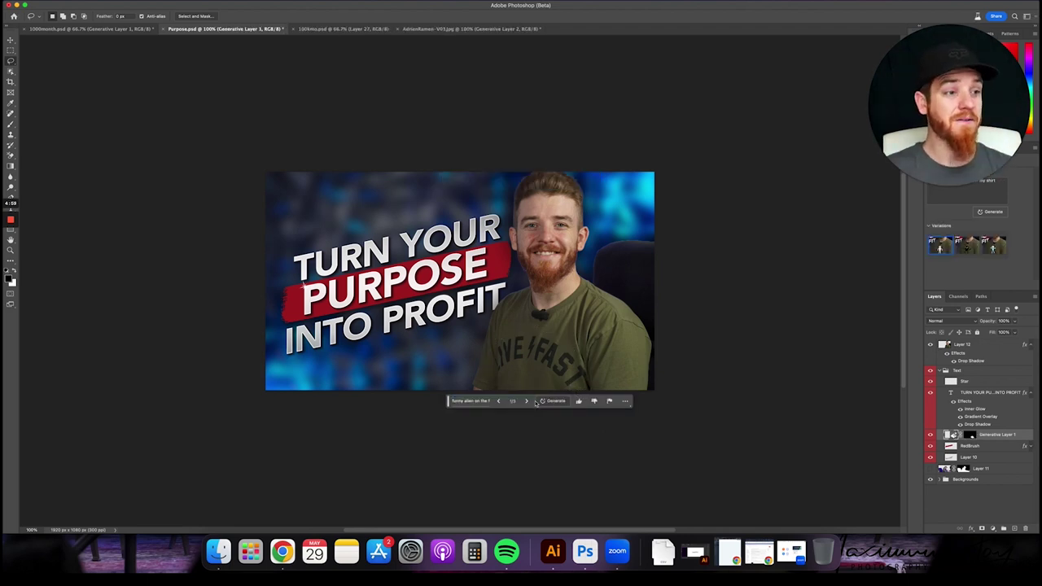
{"action": "left_click", "coordinate": [527, 402]}
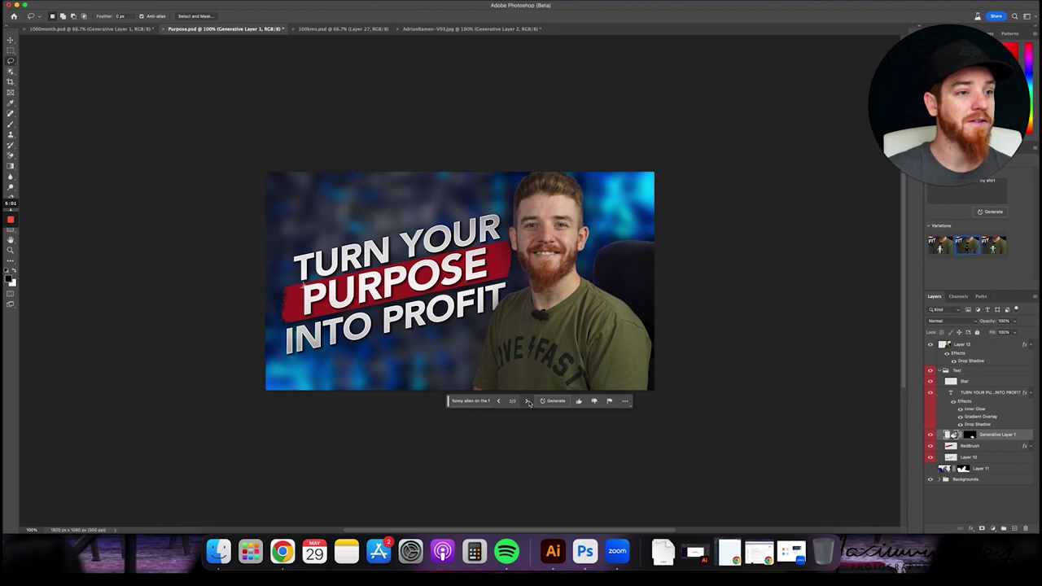
{"action": "left_click", "coordinate": [528, 402]}
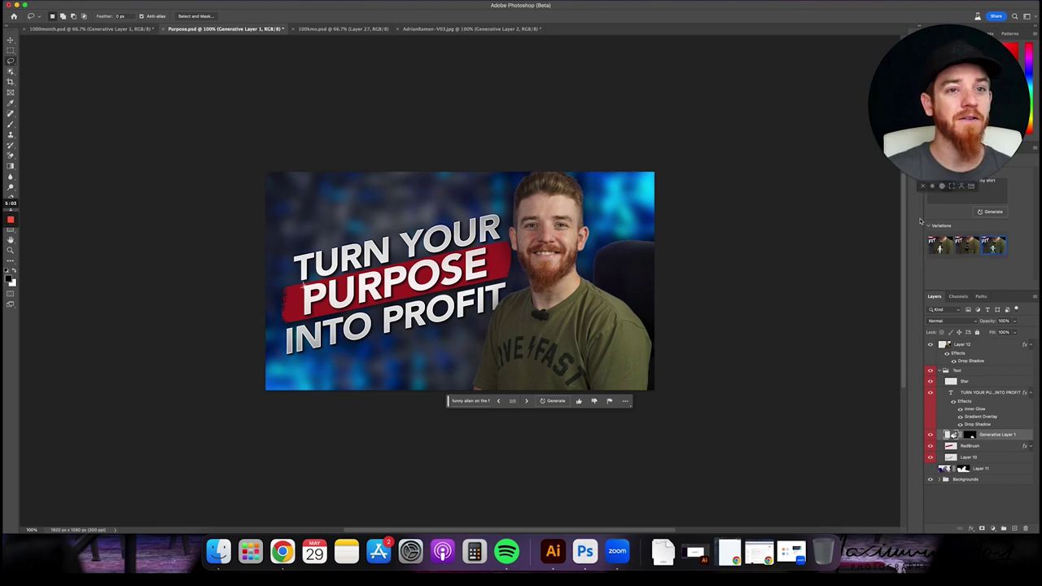
{"action": "left_click", "coordinate": [937, 249]}
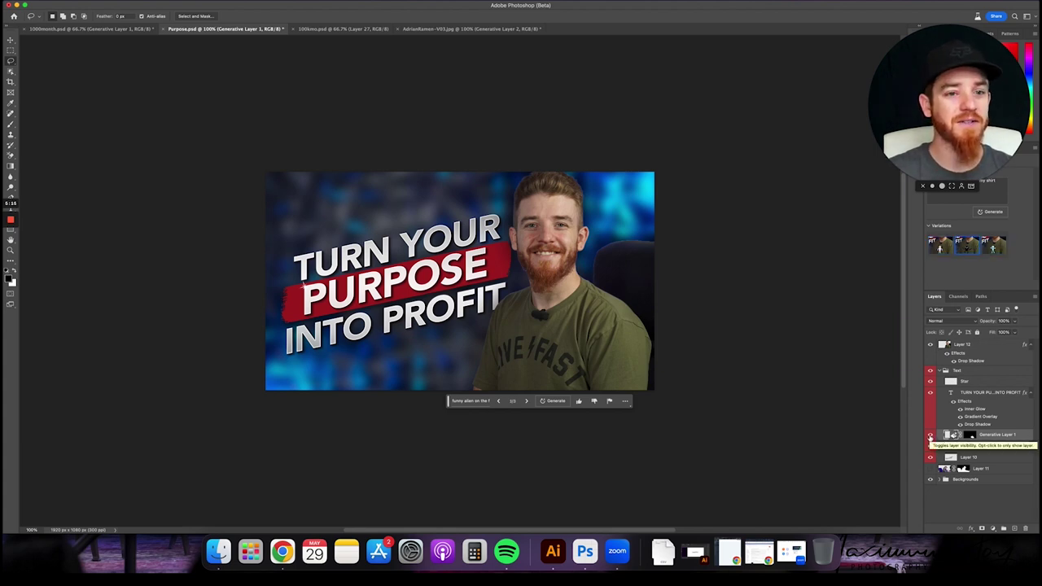
Undo the shirt fill and begin a new Generative Fill prompt starting with 'funny'.
{"action": "key", "text": "super+z"}
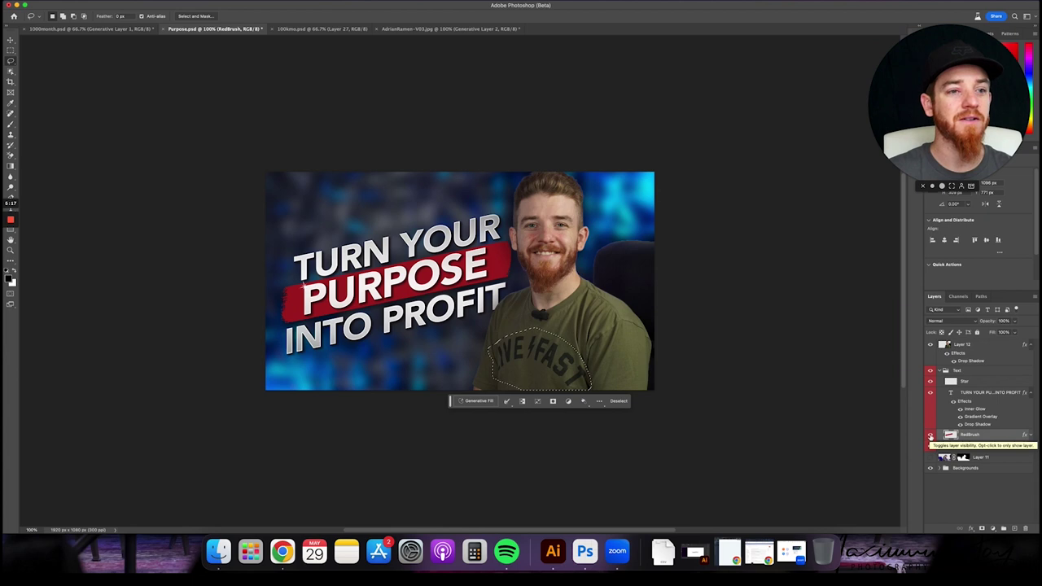
{"action": "right_click", "coordinate": [553, 356]}
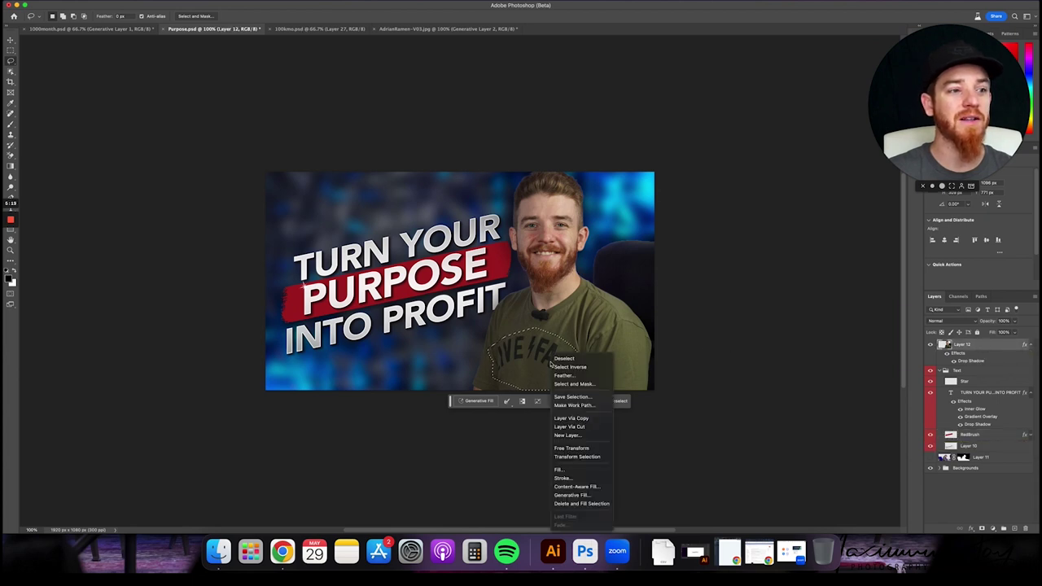
{"action": "left_click", "coordinate": [488, 405]}
{"action": "left_click", "coordinate": [489, 402]}
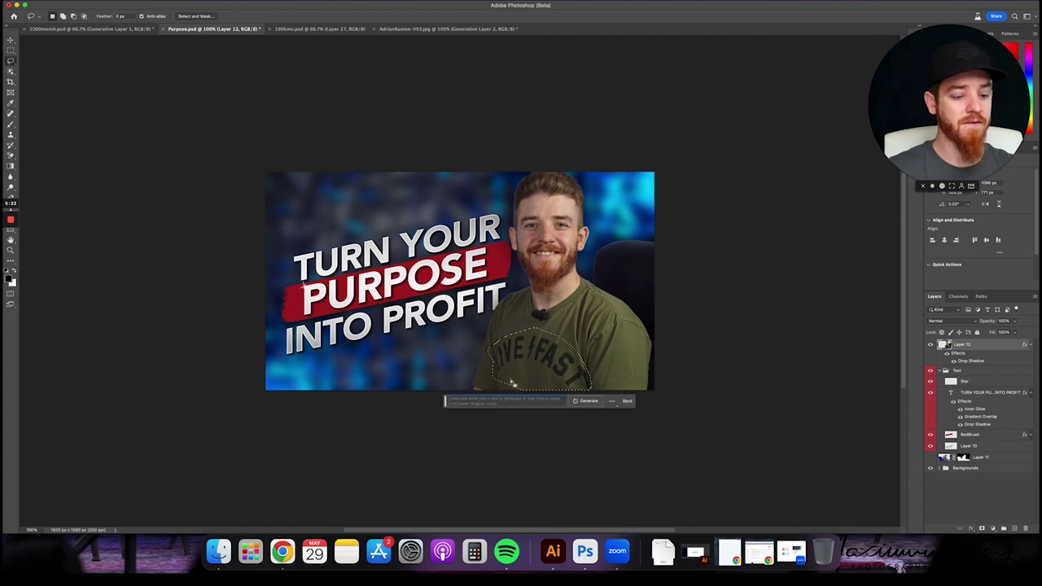
{"action": "type", "text": "funny p"}
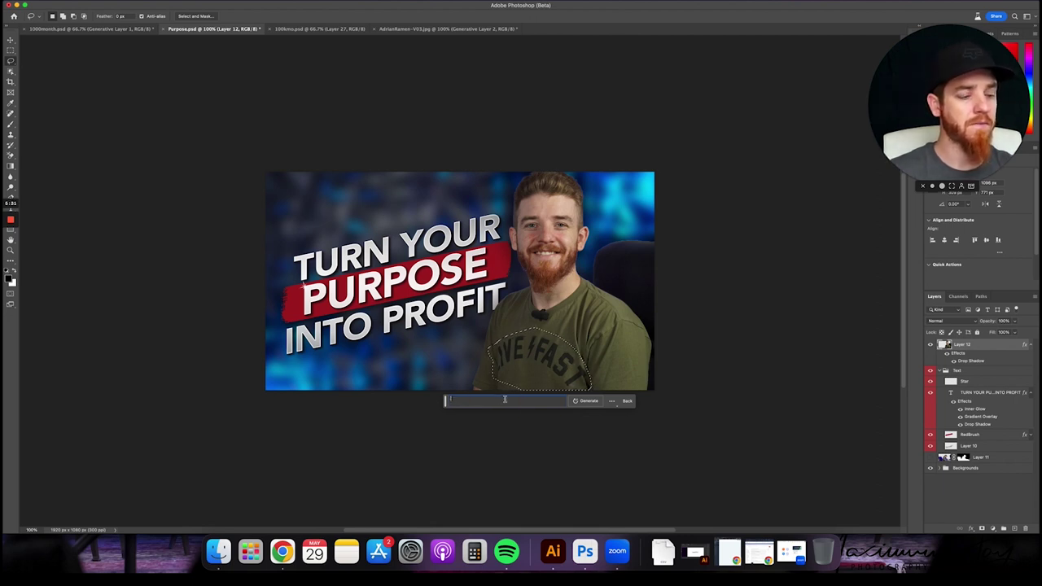
Restore the shirt selection, complete 'funny alien on the front of my shirt', and generate.
{"action": "key", "text": "super+d"}
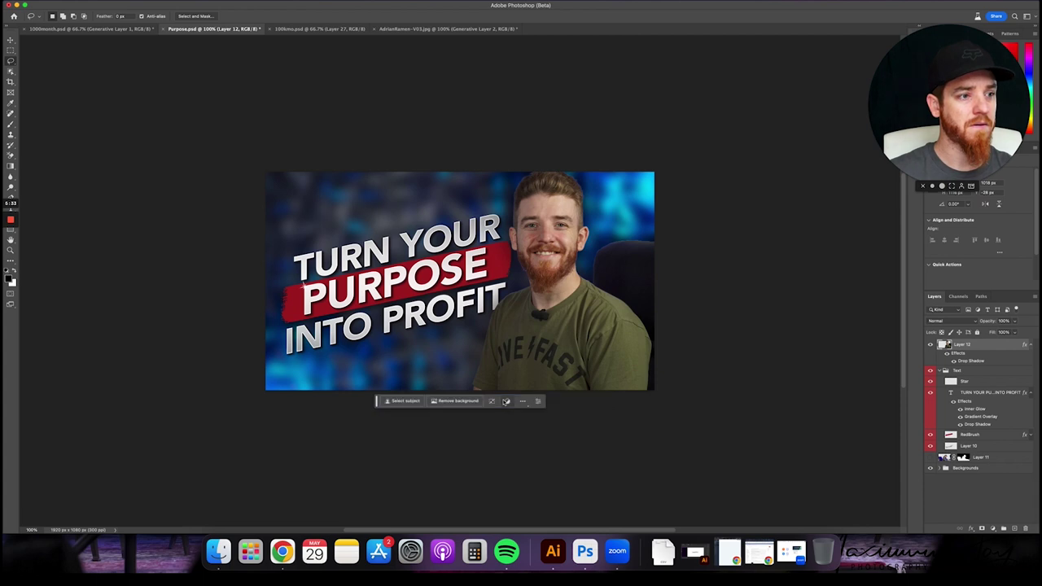
{"action": "key", "text": "super+z"}
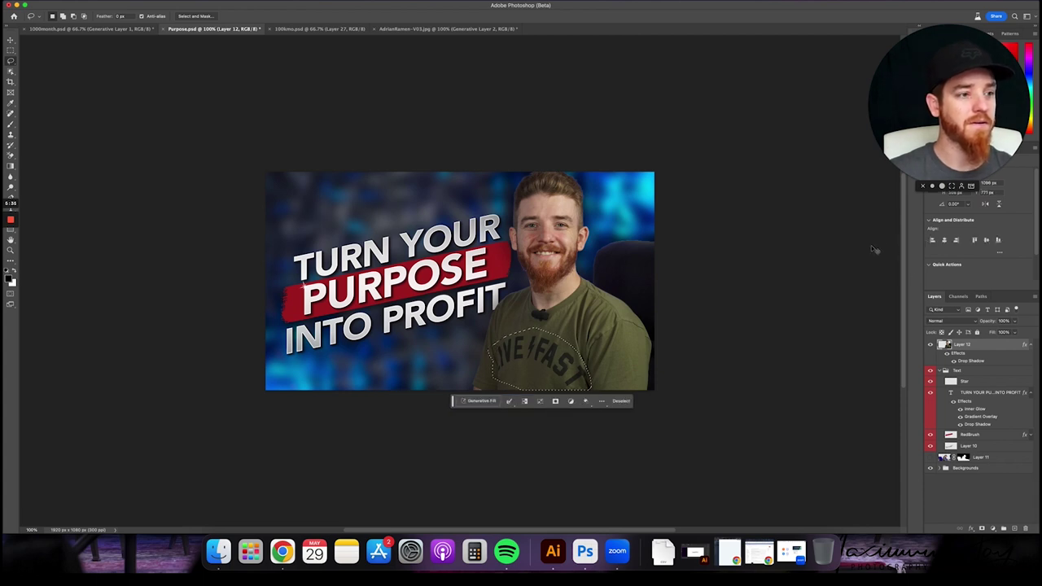
{"action": "left_click", "coordinate": [478, 400]}
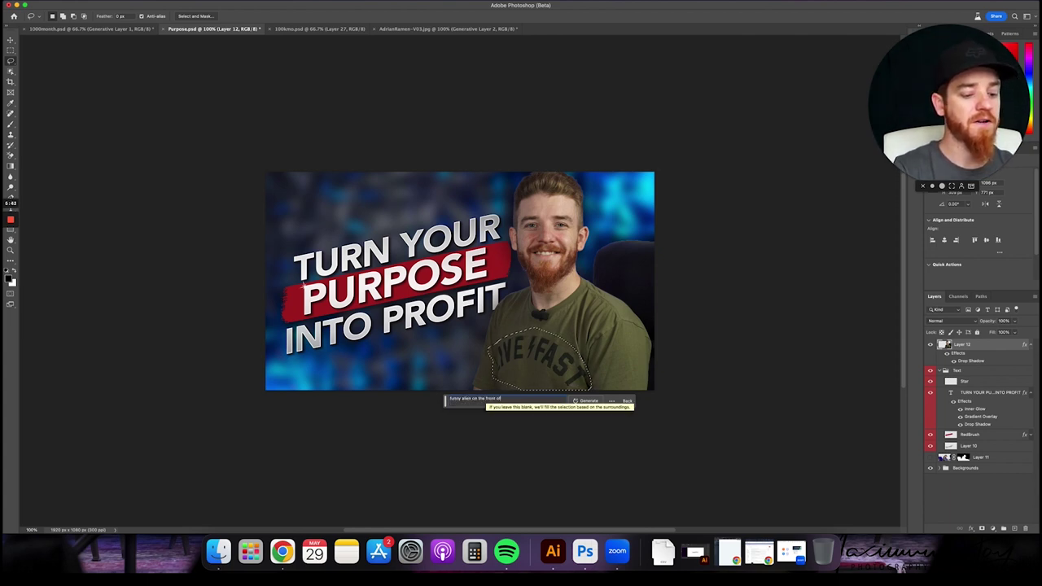
{"action": "type", "text": "rt"}
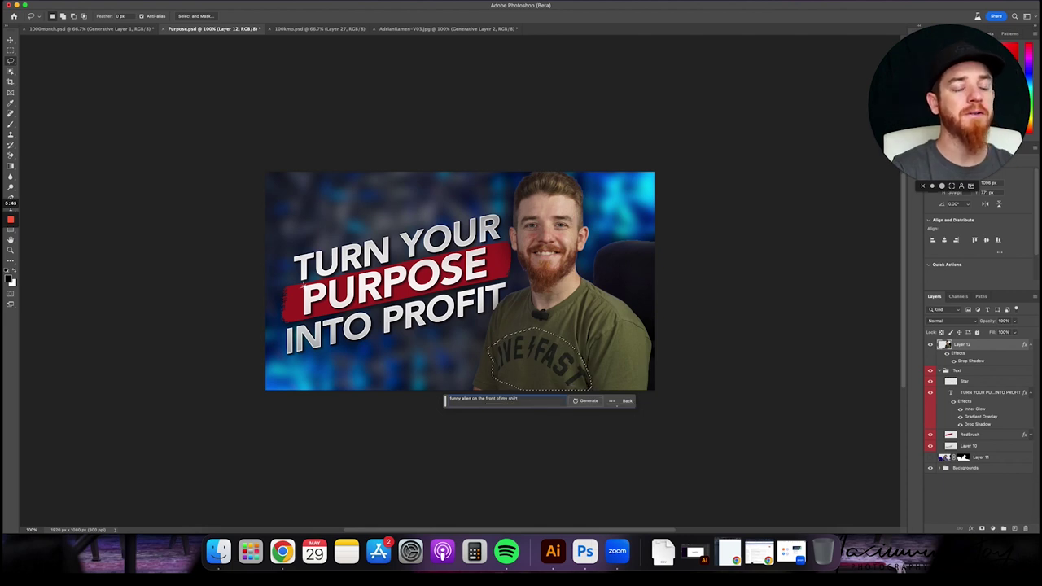
{"action": "left_click", "coordinate": [586, 400]}
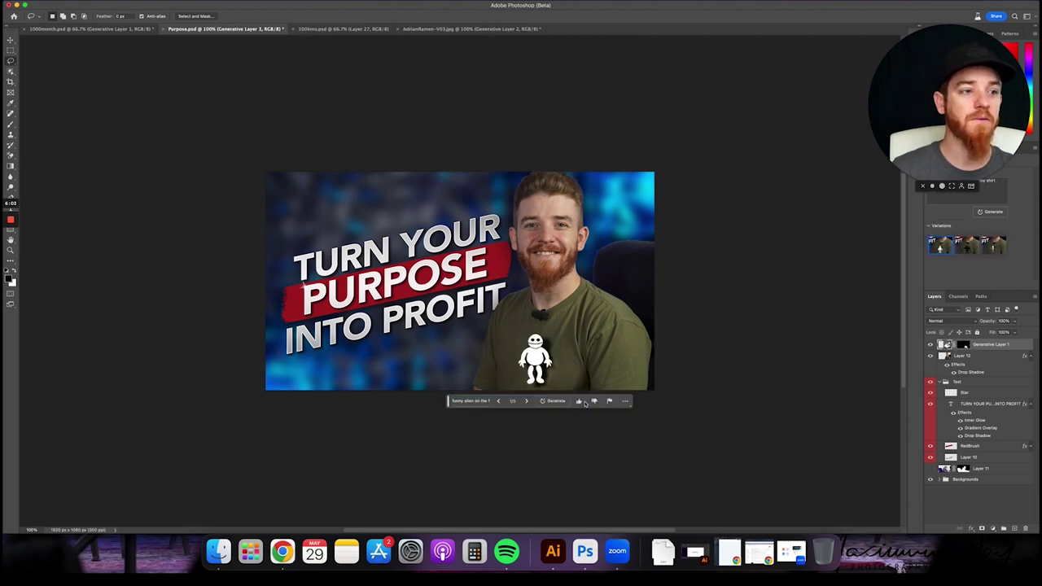
Switch to the third alien variation, then lasso around the mouth.
{"action": "left_click", "coordinate": [526, 401]}
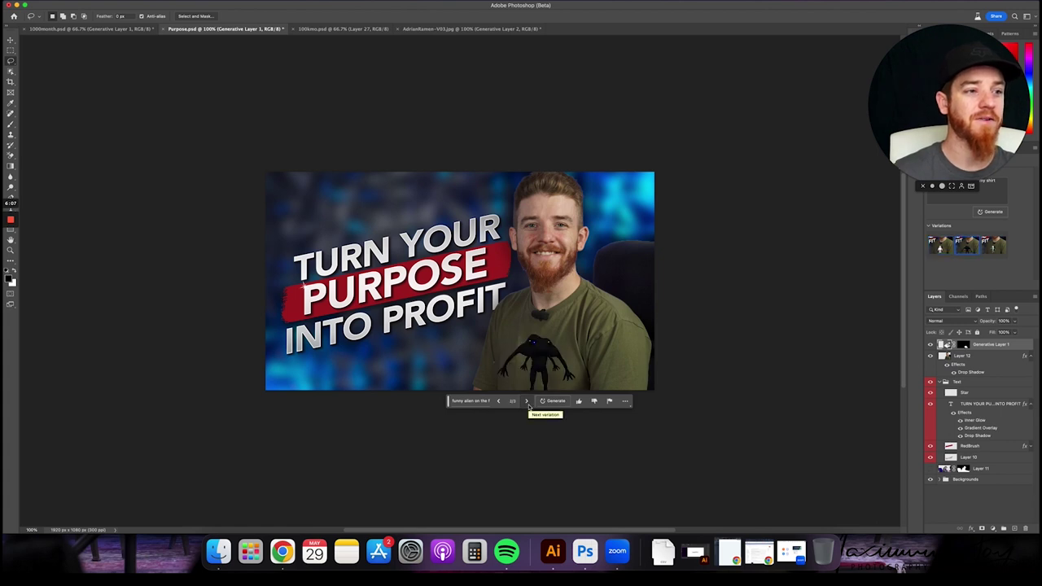
{"action": "left_click", "coordinate": [526, 402]}
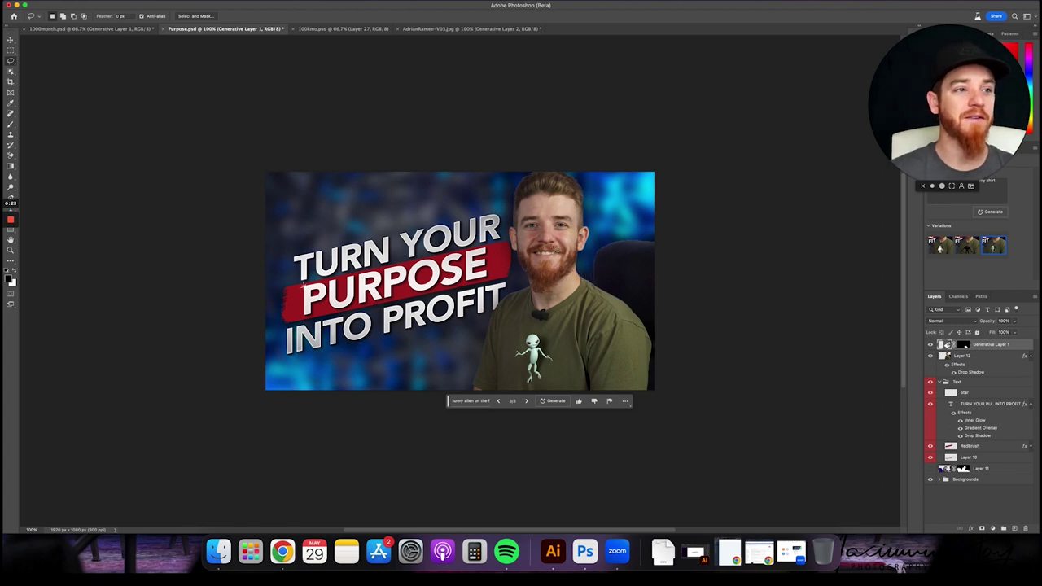
{"action": "mouse_move", "coordinate": [547, 250]}
{"action": "left_mouse_down"}
{"action": "mouse_move", "coordinate": [527, 252]}
{"action": "mouse_move", "coordinate": [570, 265]}
{"action": "mouse_move", "coordinate": [539, 269]}
{"action": "left_mouse_up"}
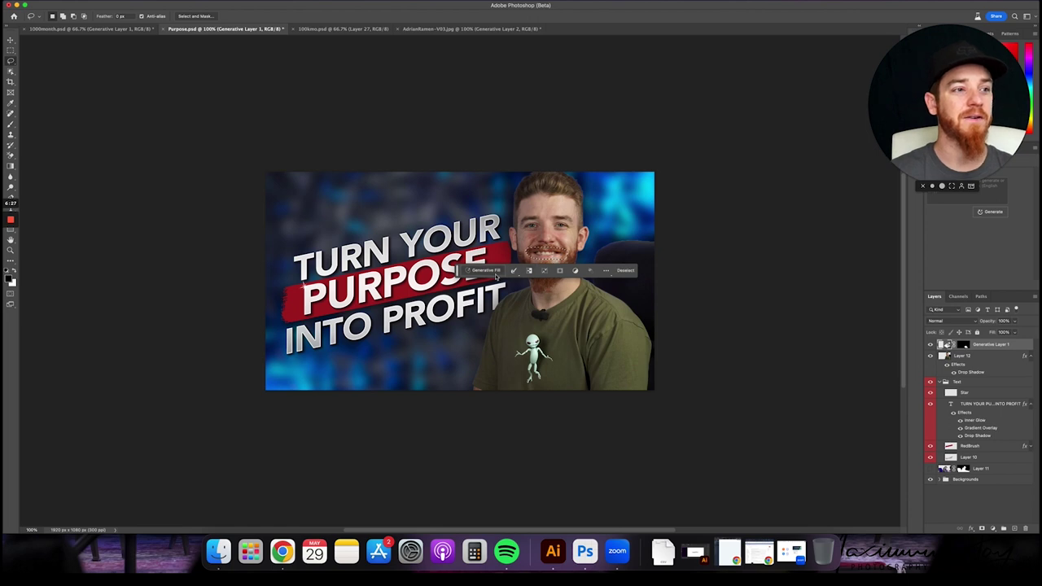
Prompt 'give me a perfect smile' for the mouth, cancel the first run, and generate again.
{"action": "left_click", "coordinate": [487, 270]}
{"action": "type", "text": "give me a"}
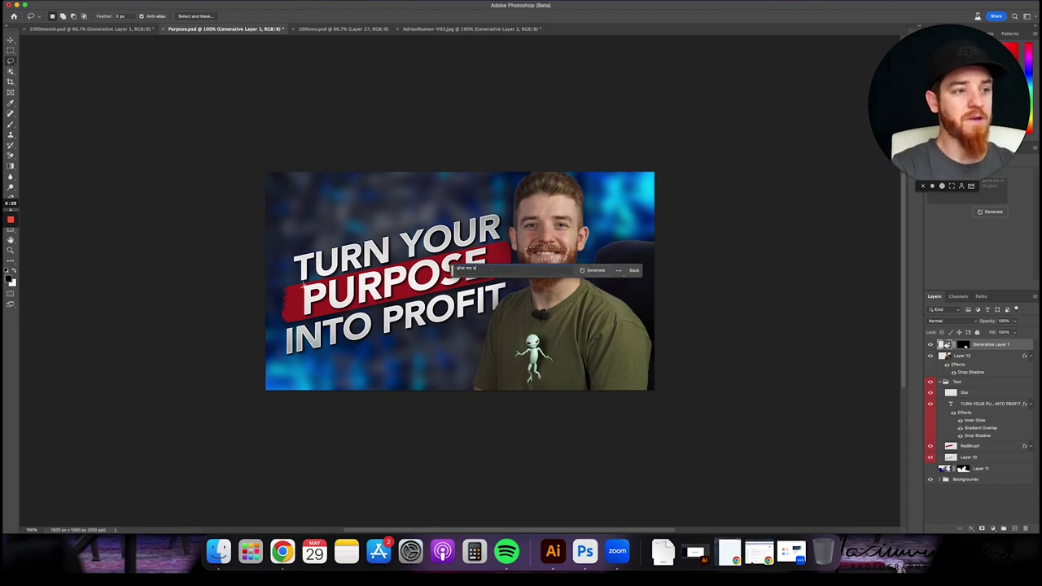
{"action": "type", "text": " perfect smile"}
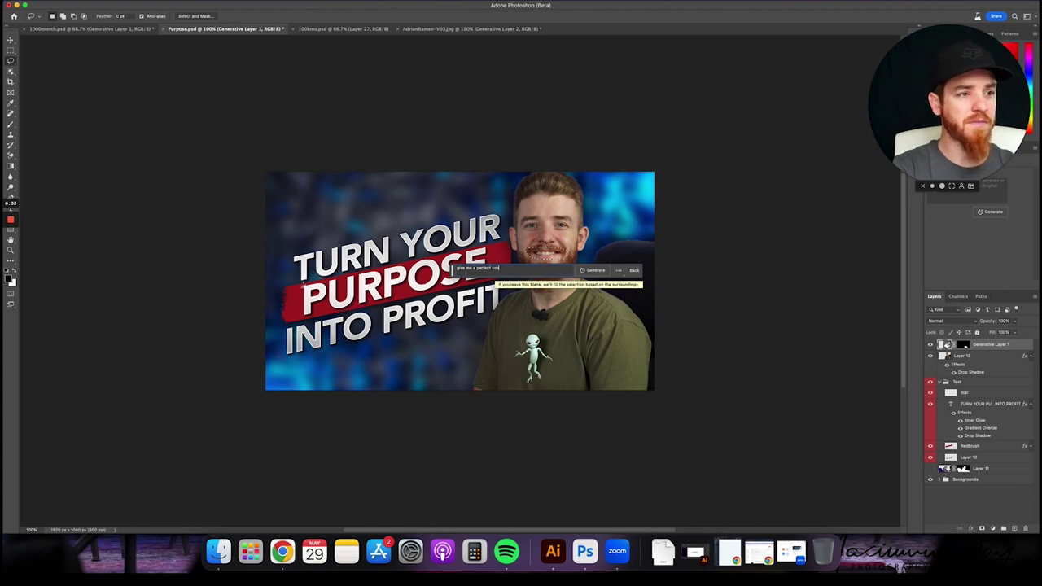
{"action": "left_click", "coordinate": [591, 270]}
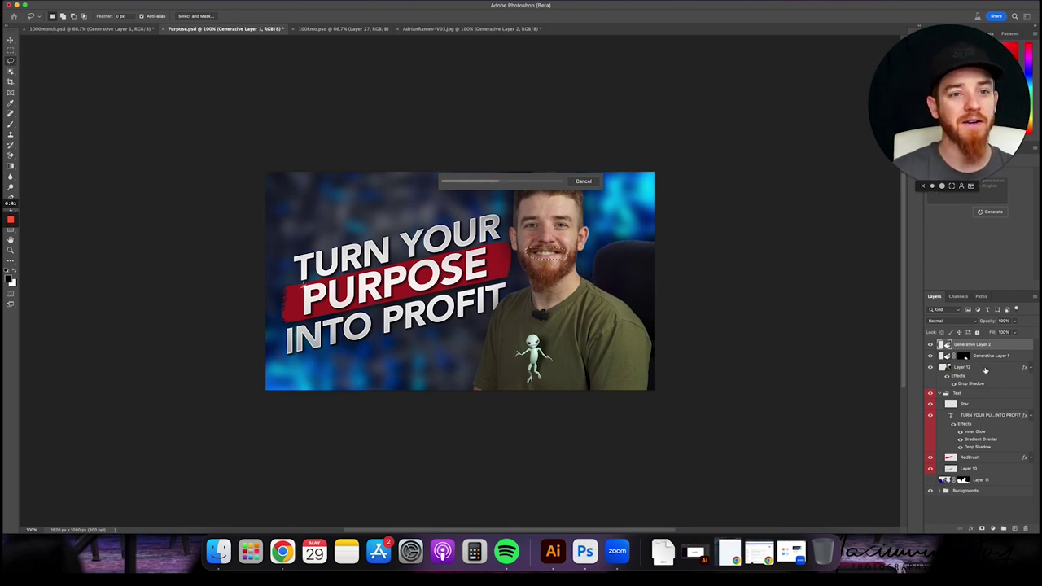
{"action": "left_click", "coordinate": [587, 181]}
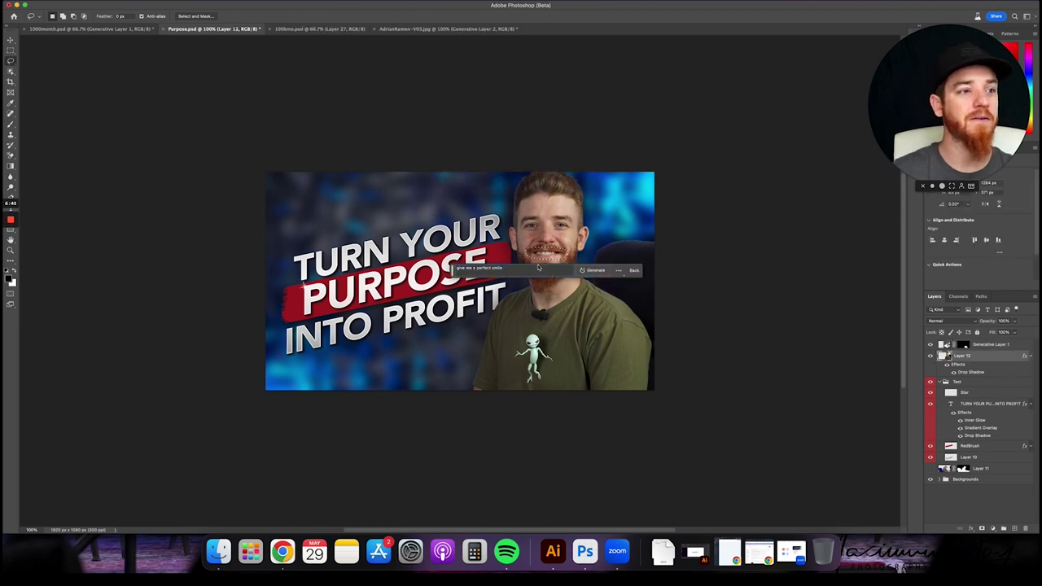
{"action": "left_click", "coordinate": [595, 271]}
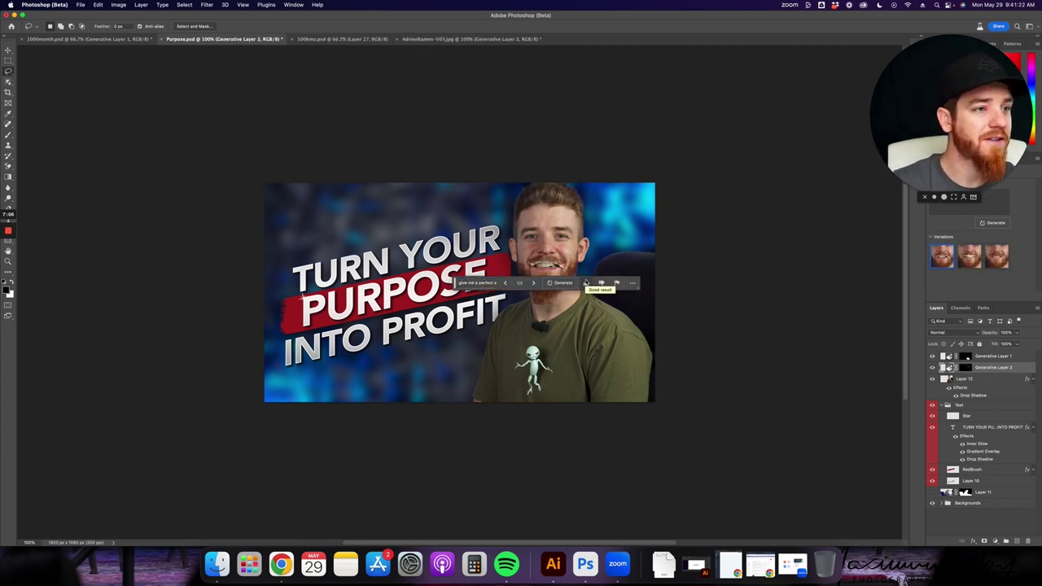
Pick smile variation 3/3, reset the contextual task bar, and move it below the canvas.
{"action": "left_click", "coordinate": [533, 284]}
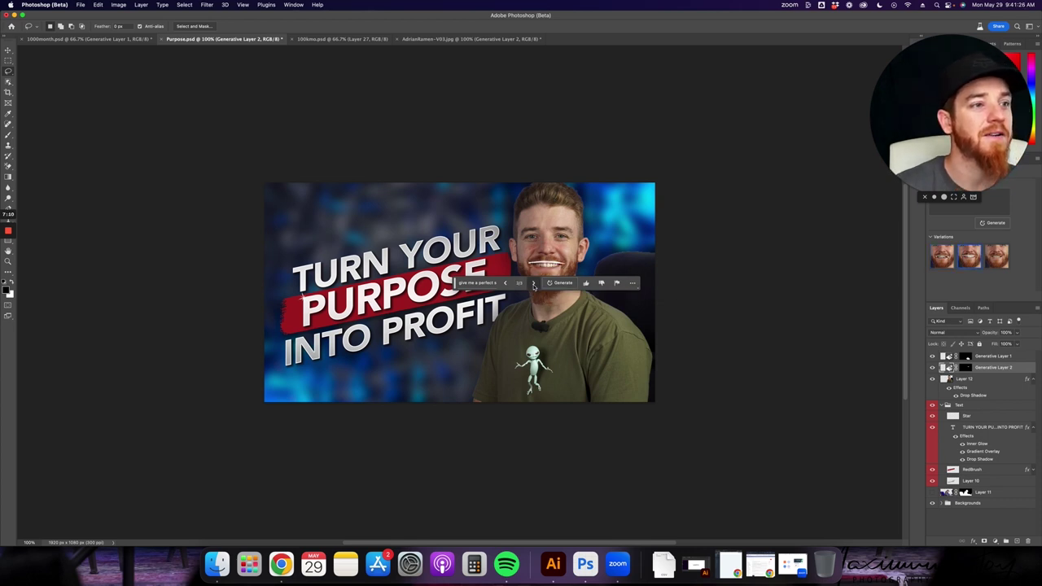
{"action": "left_click", "coordinate": [533, 283]}
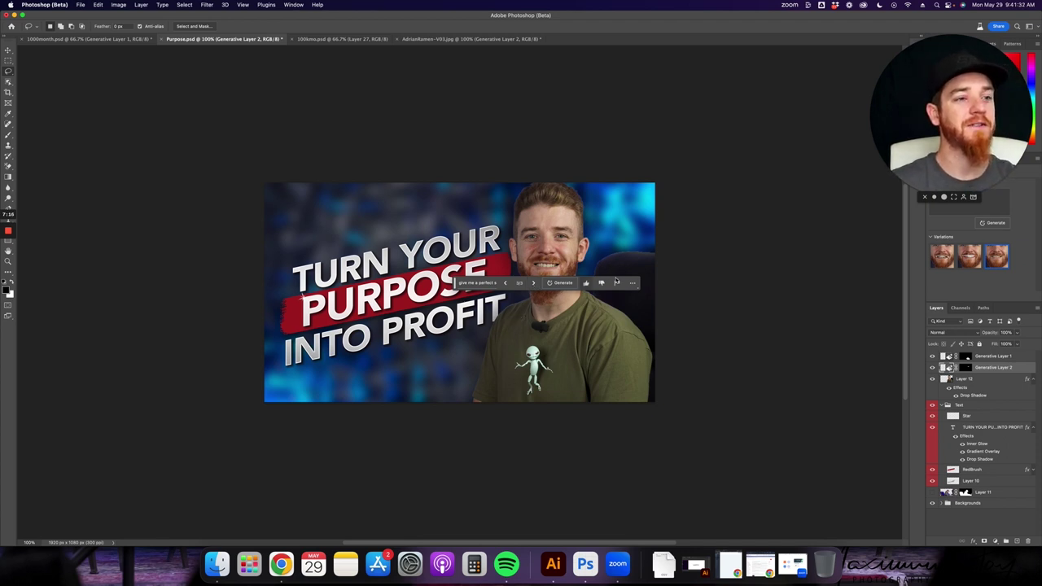
{"action": "left_click", "coordinate": [633, 283]}
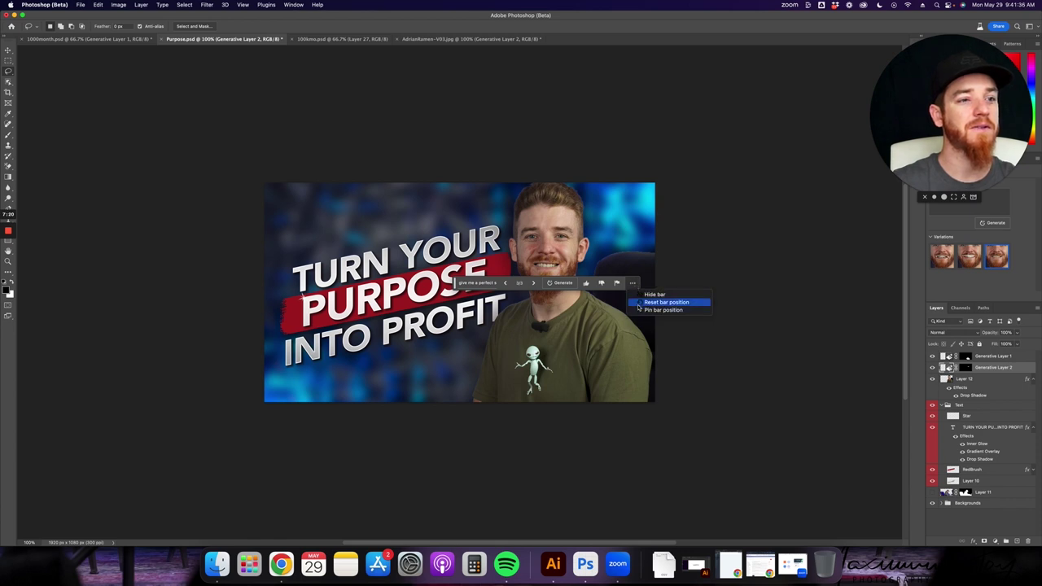
{"action": "left_click", "coordinate": [639, 306]}
{"action": "left_click", "coordinate": [632, 284]}
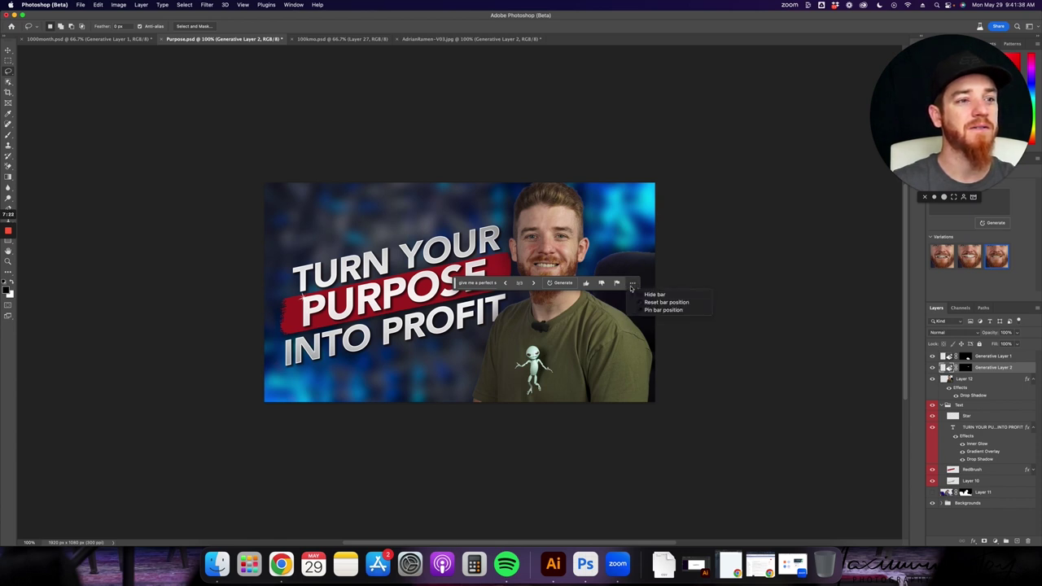
{"action": "left_click", "coordinate": [632, 284]}
{"action": "scroll", "coordinate": [391, 240], "scroll_direction": "down", "scroll_amount": 2}
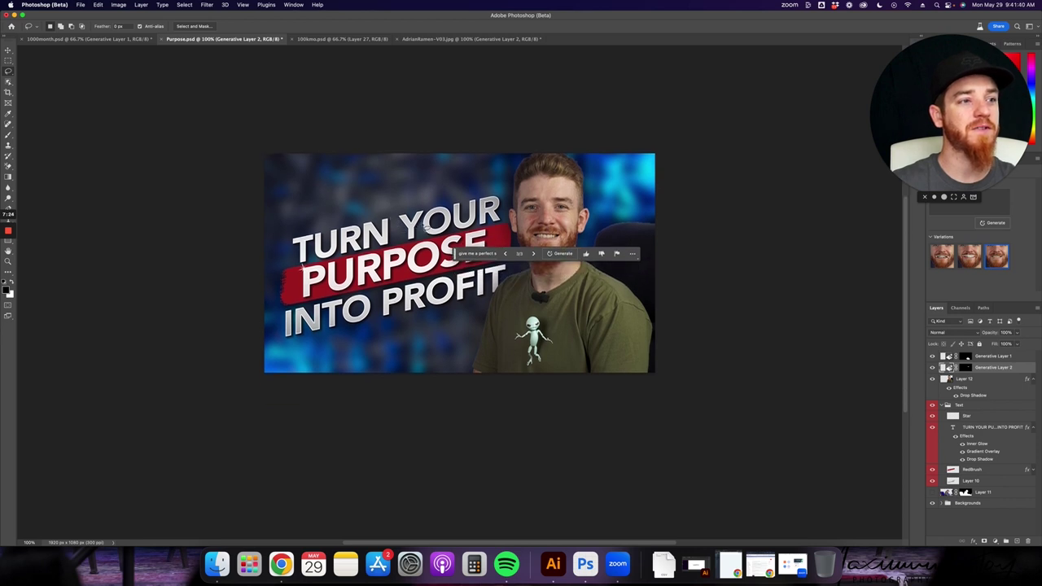
{"action": "left_click_drag", "start_coordinate": [457, 254], "coordinate": [454, 387]}
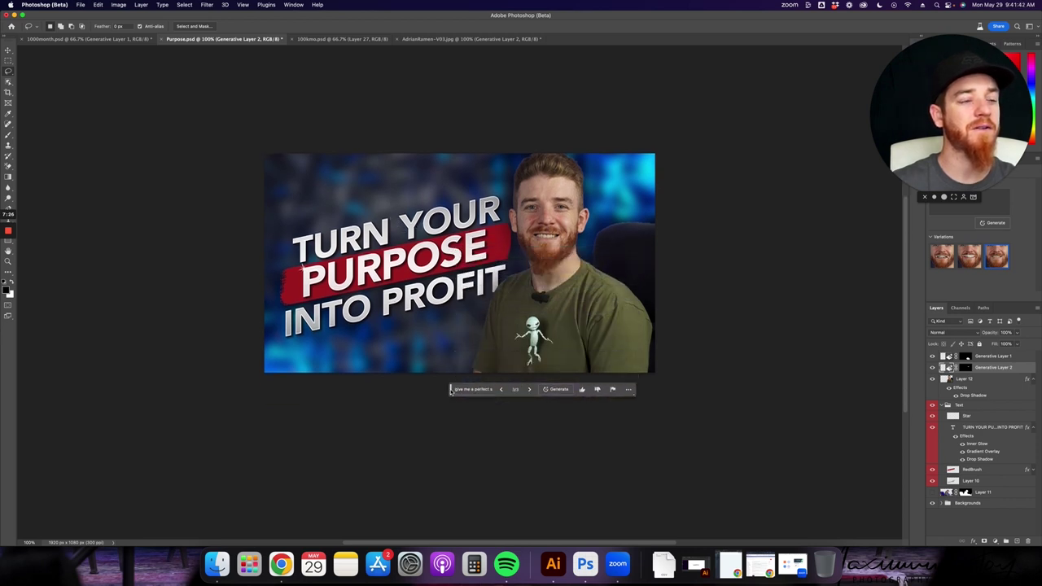